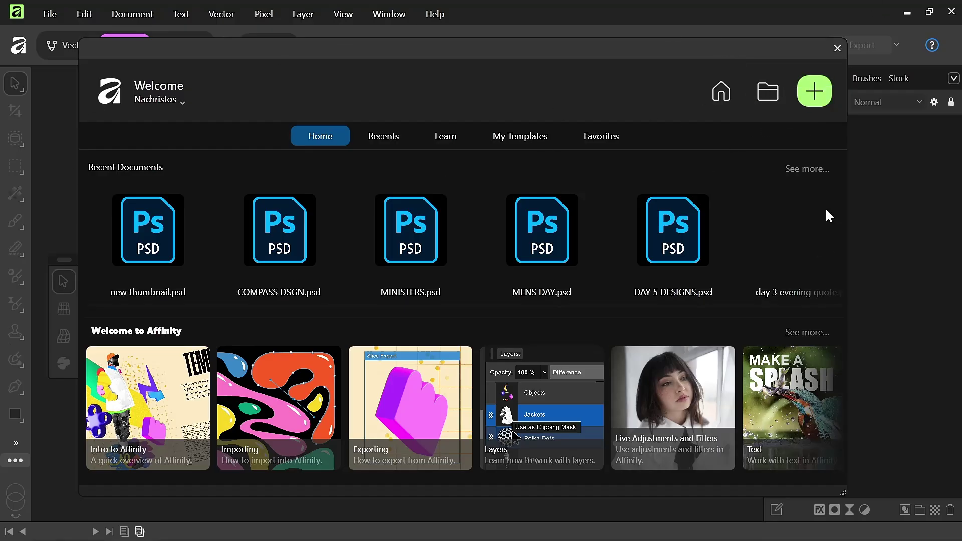
Open the file browser from the Welcome screen and dismiss it without opening a file
left_click(768, 93)
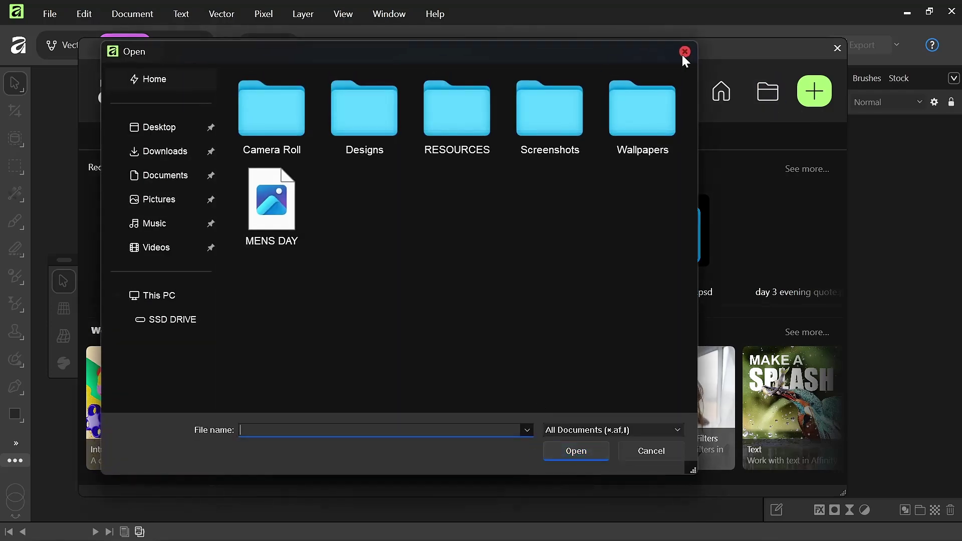
left_click(685, 52)
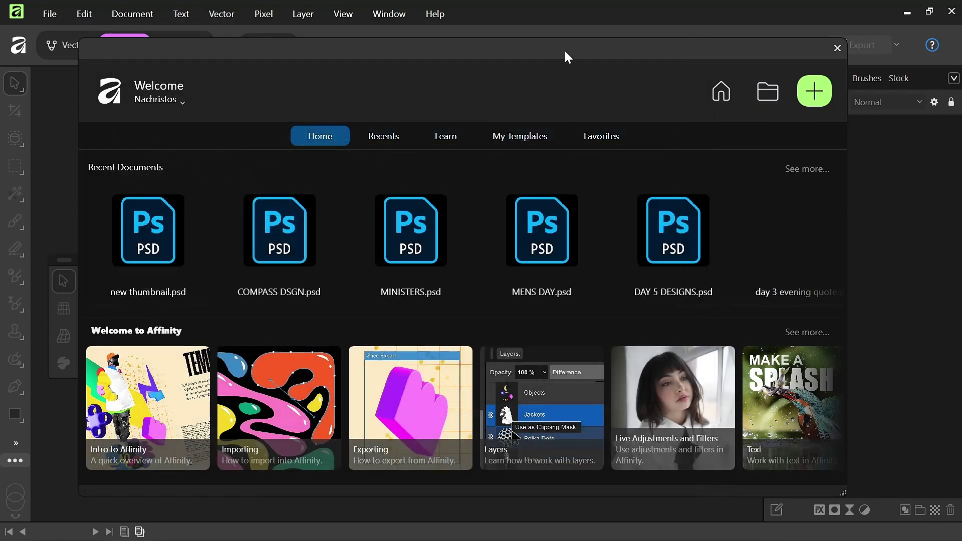
Close the Welcome screen, restore the app window, then reopen the Welcome panel and shift it right
key("Escape")
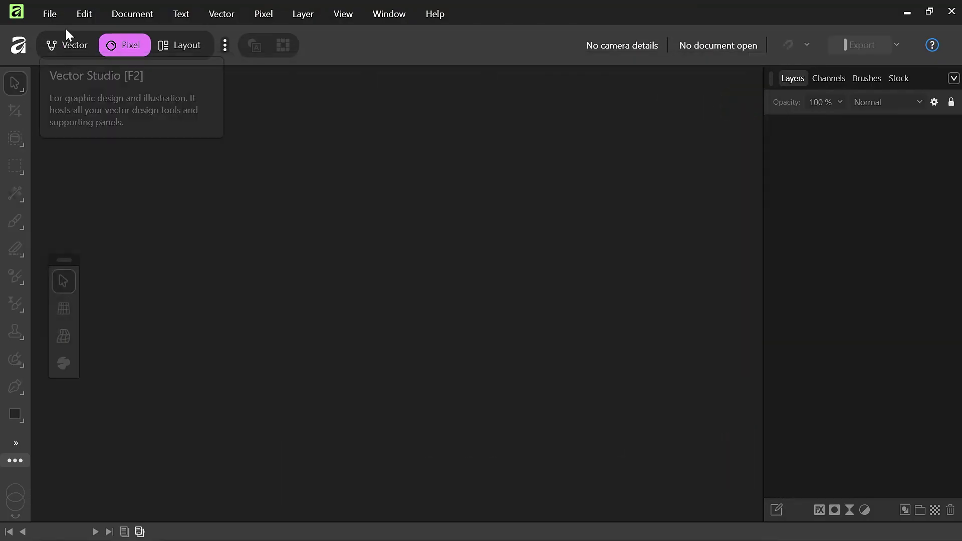
left_click_drag(570, 15, 599, 1)
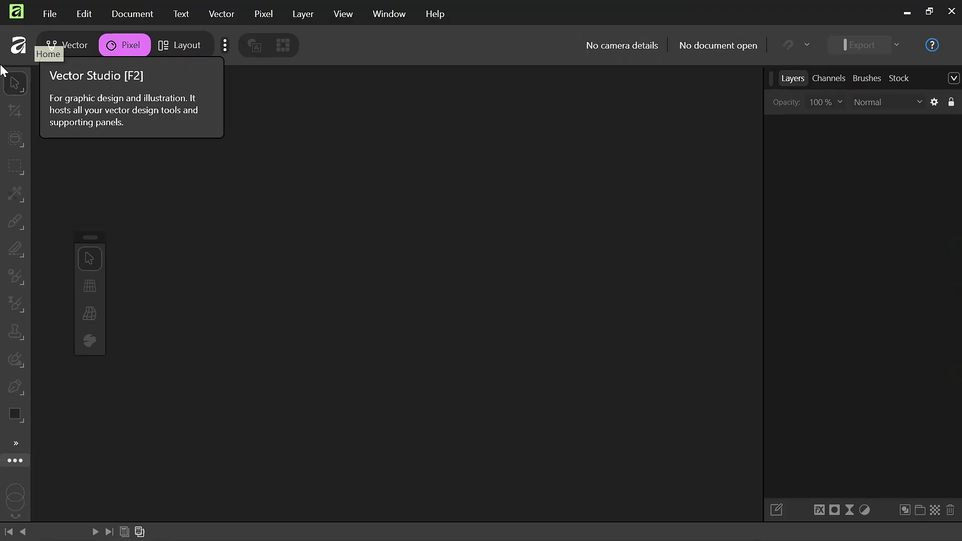
left_click(19, 51)
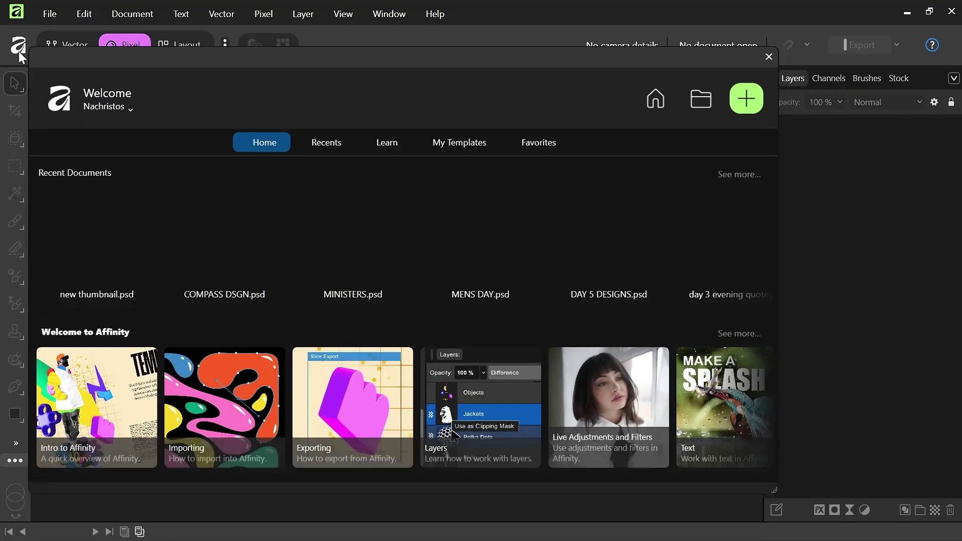
left_click_drag(307, 55, 417, 48)
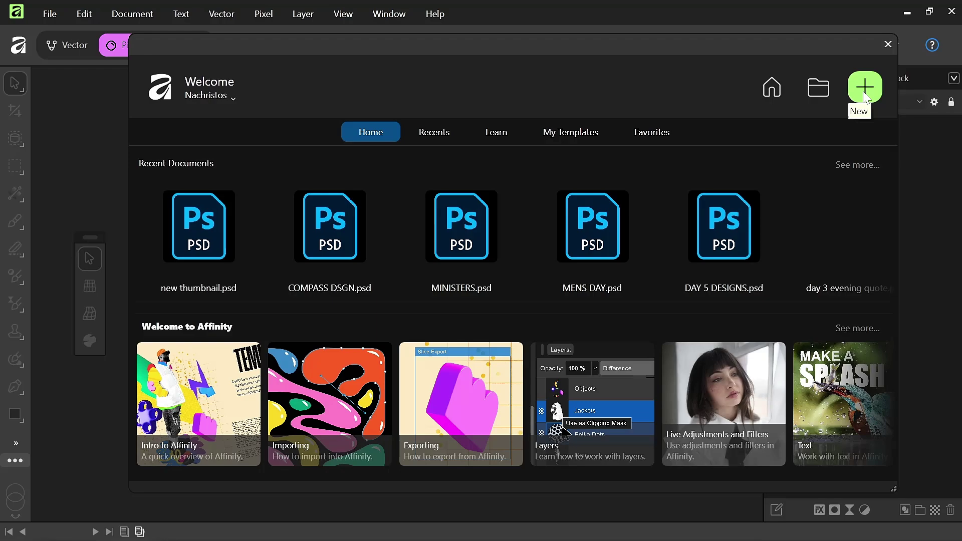
Open new thumbnail.psd from the Documents > Photoshop folder
left_click(815, 89)
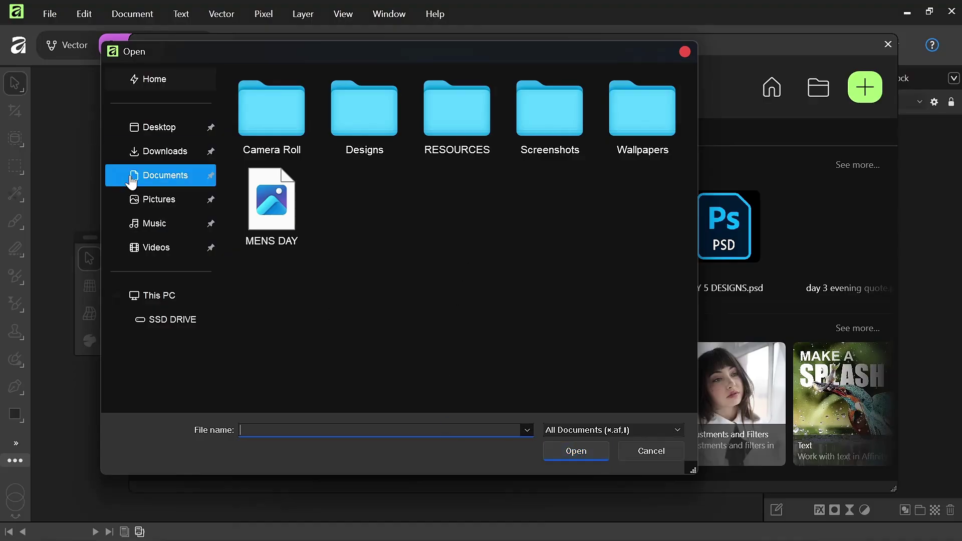
left_click(167, 184)
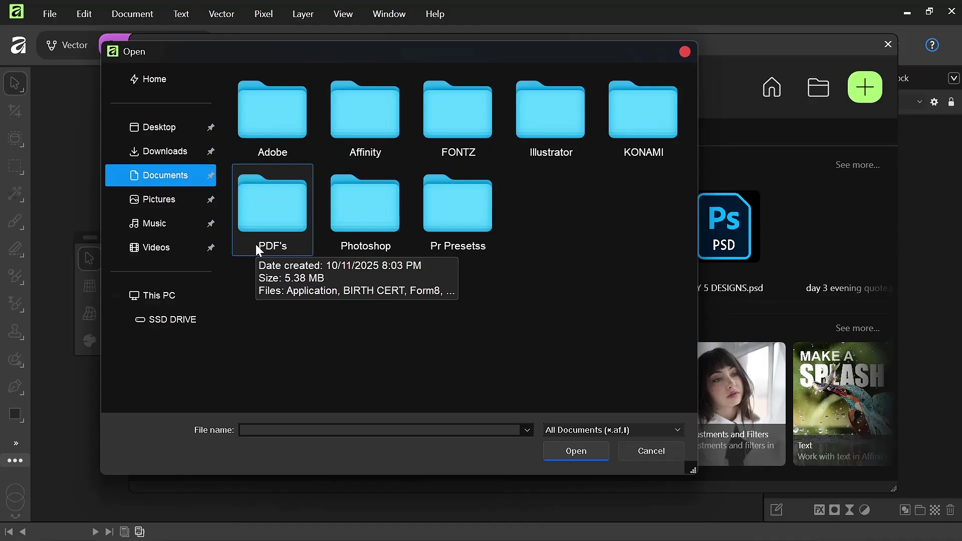
left_click(371, 204)
double_click(371, 204)
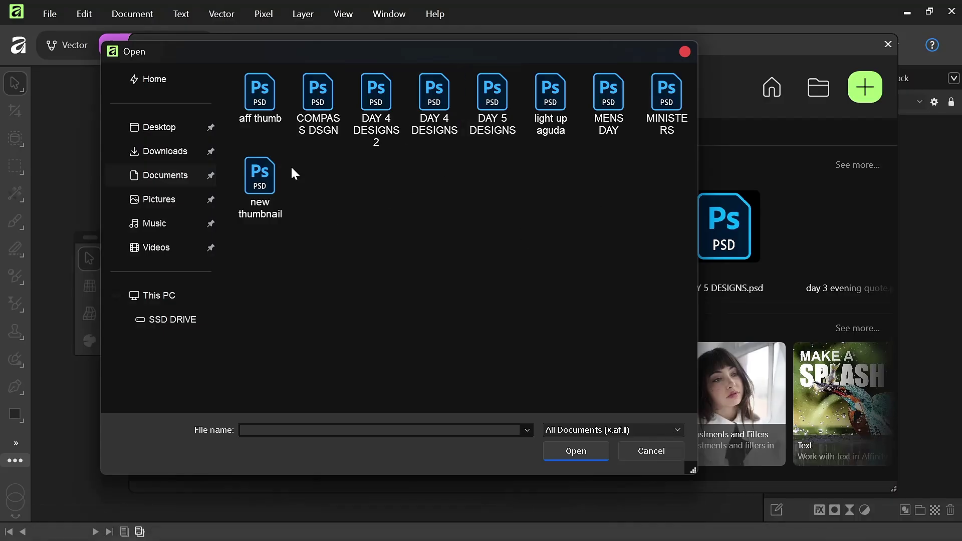
left_click(266, 192)
double_click(266, 193)
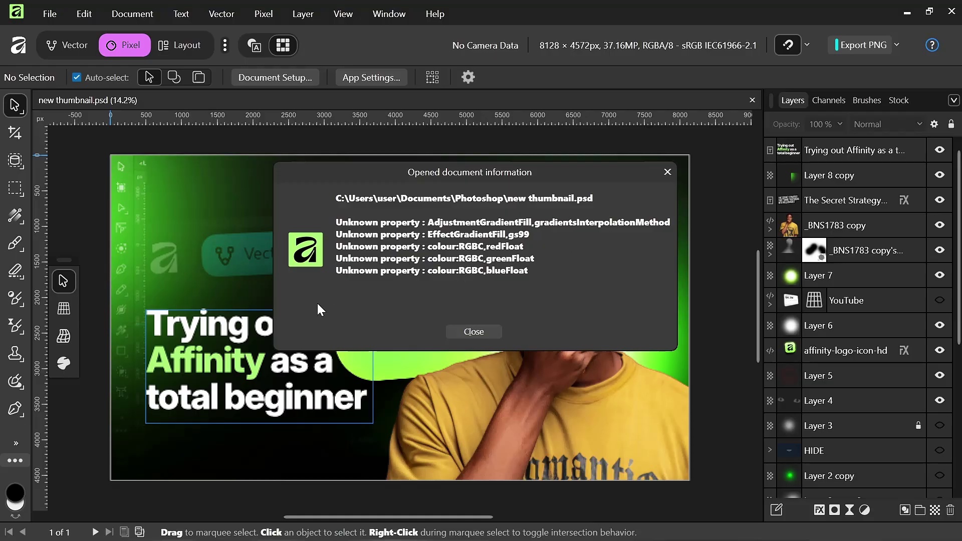
Dismiss the document information notice and compare Vector and Pixel view modes while zooming
left_click(473, 332)
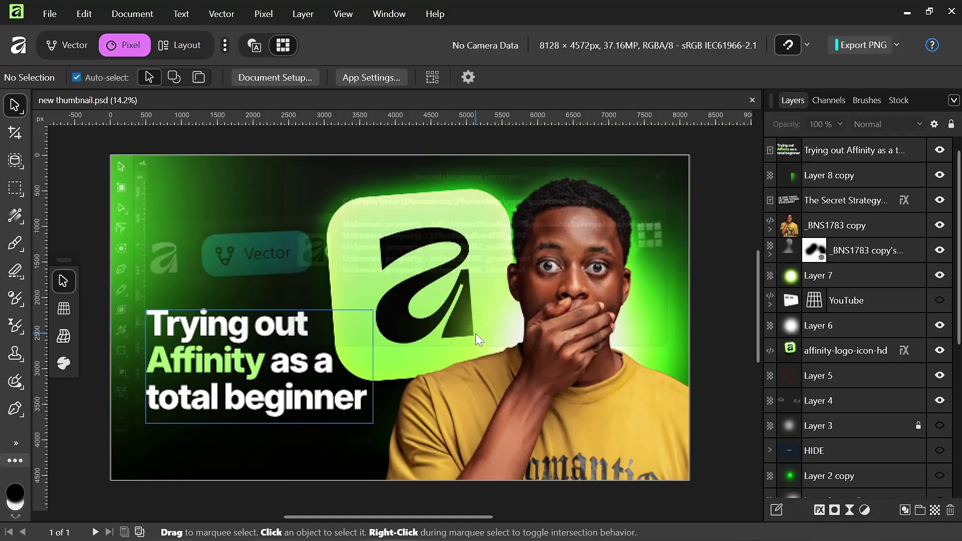
scroll(474, 301, "down", 5)
scroll(468, 350, "up", 2)
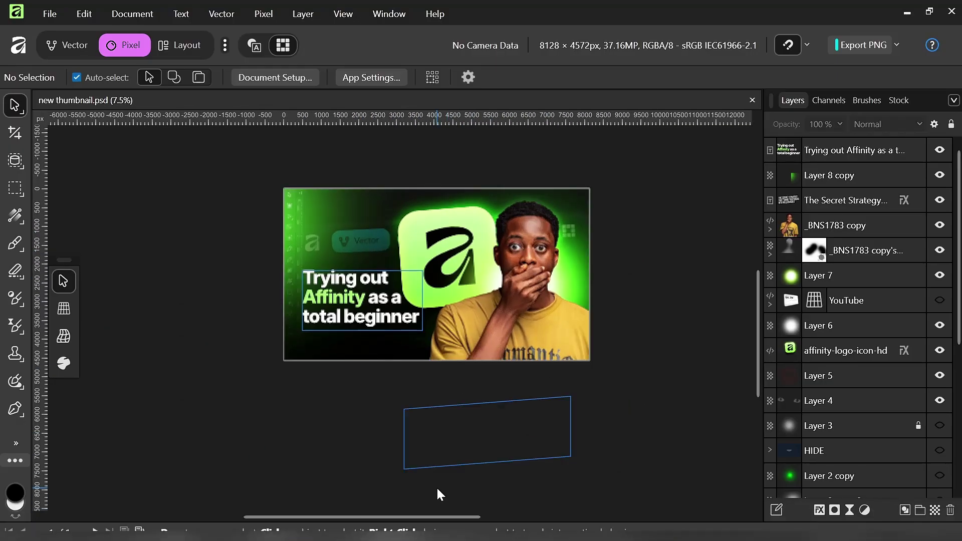
scroll(498, 223, "up", 3)
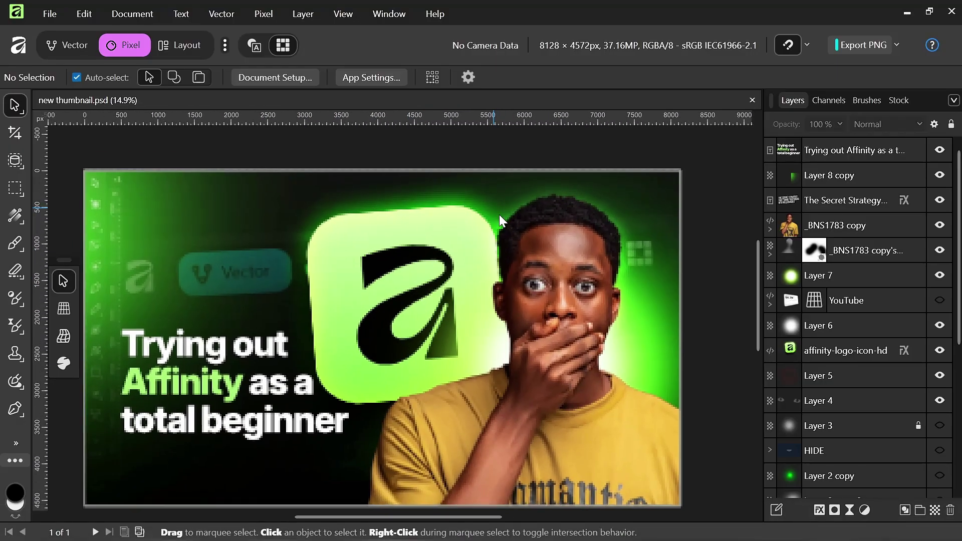
left_click(255, 47)
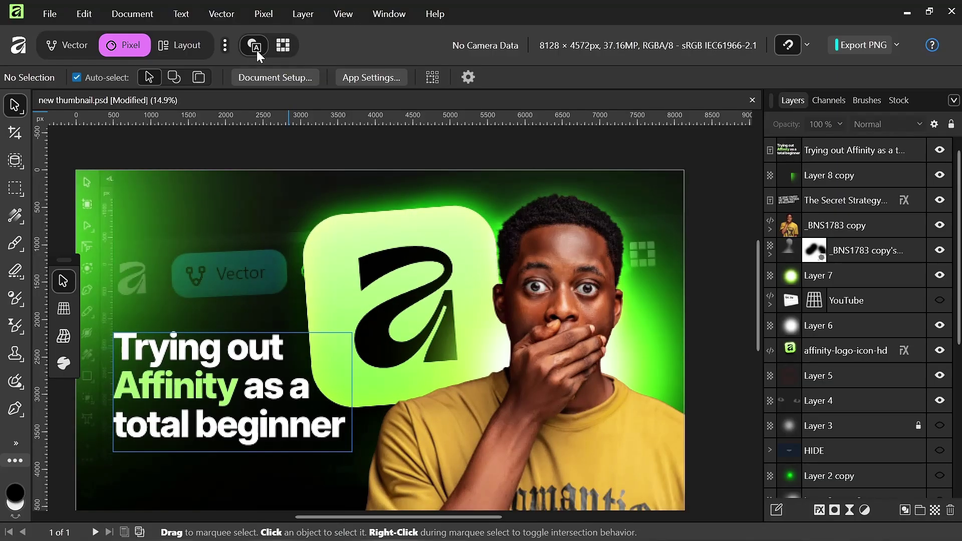
scroll(168, 429, "up", 10)
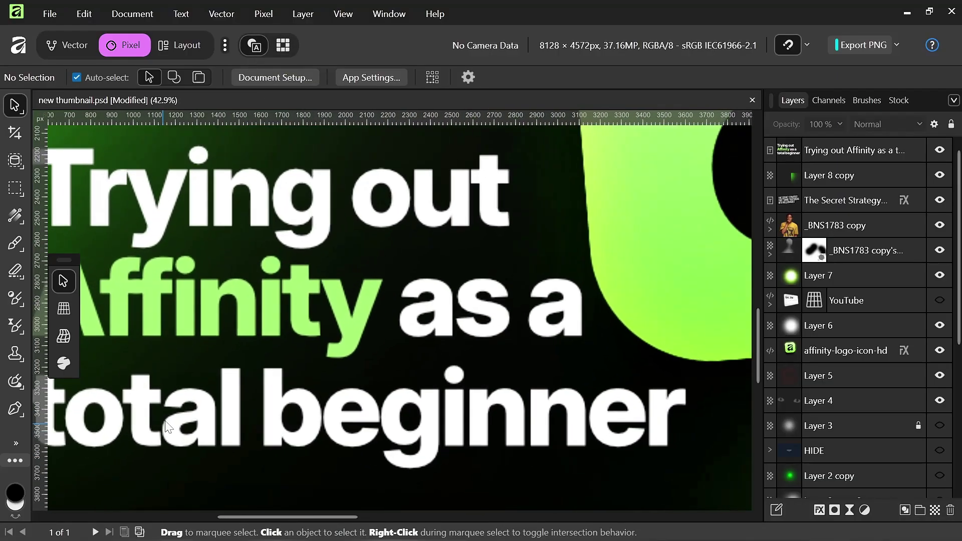
scroll(253, 343, "up", 5)
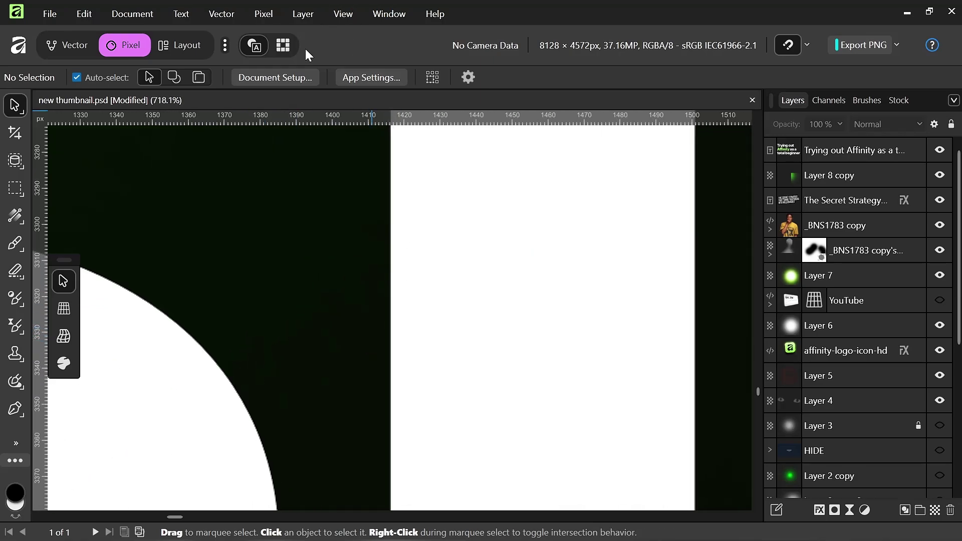
left_click(283, 45)
scroll(194, 325, "up", 6)
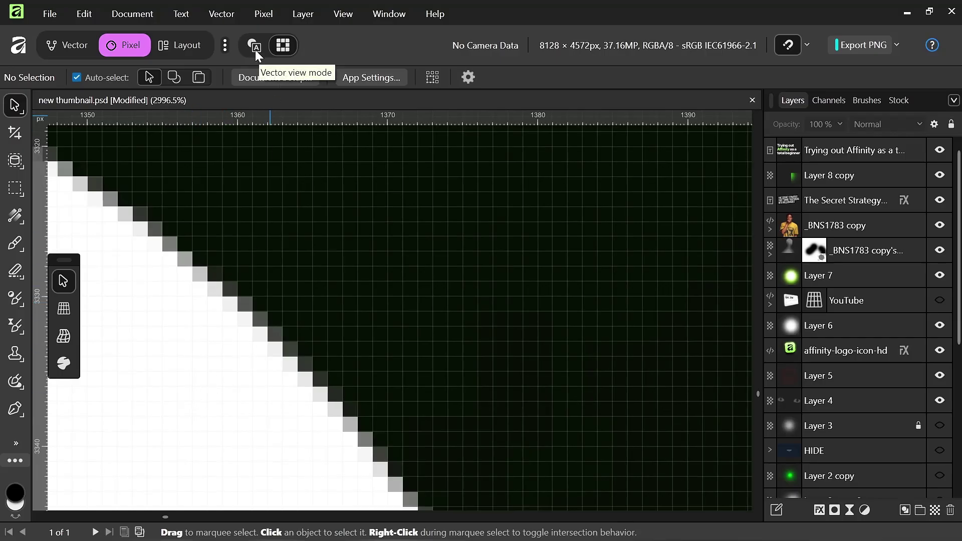
left_click(254, 45)
Select the _BNS1783 copy portrait layer and nudge it slightly left
scroll(203, 309, "down", 20)
scroll(200, 331, "down", 3)
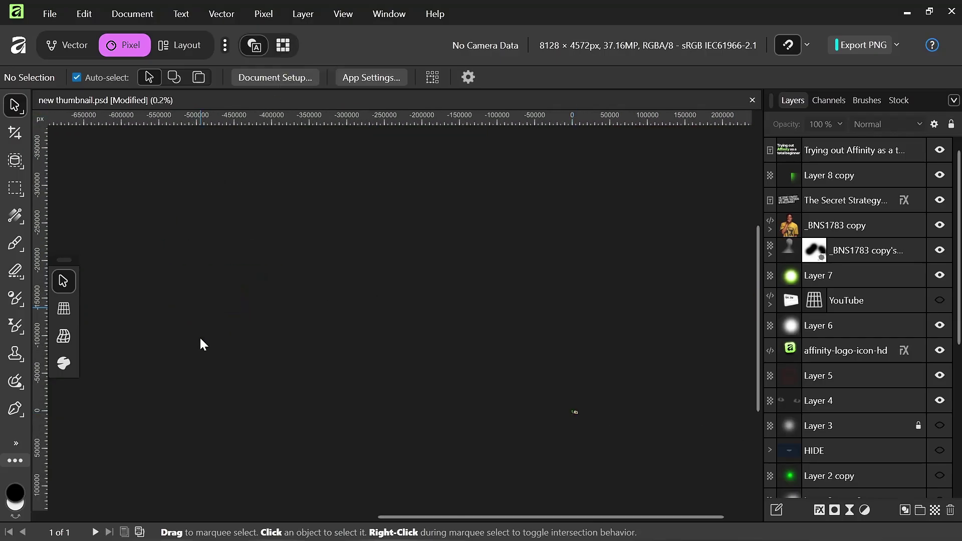
scroll(501, 433, "up", 6)
scroll(392, 300, "up", 5)
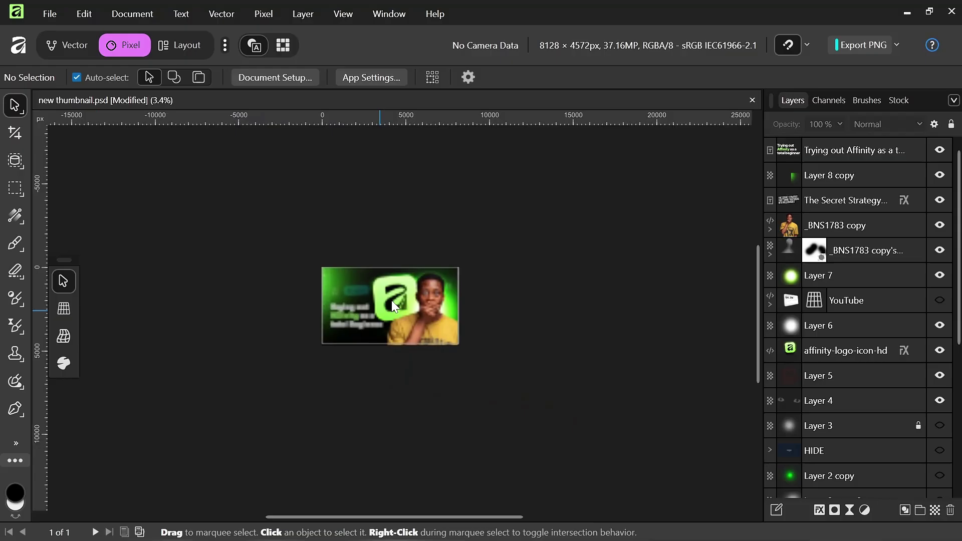
scroll(374, 308, "down", 5)
scroll(376, 318, "up", 4)
scroll(377, 318, "up", 5)
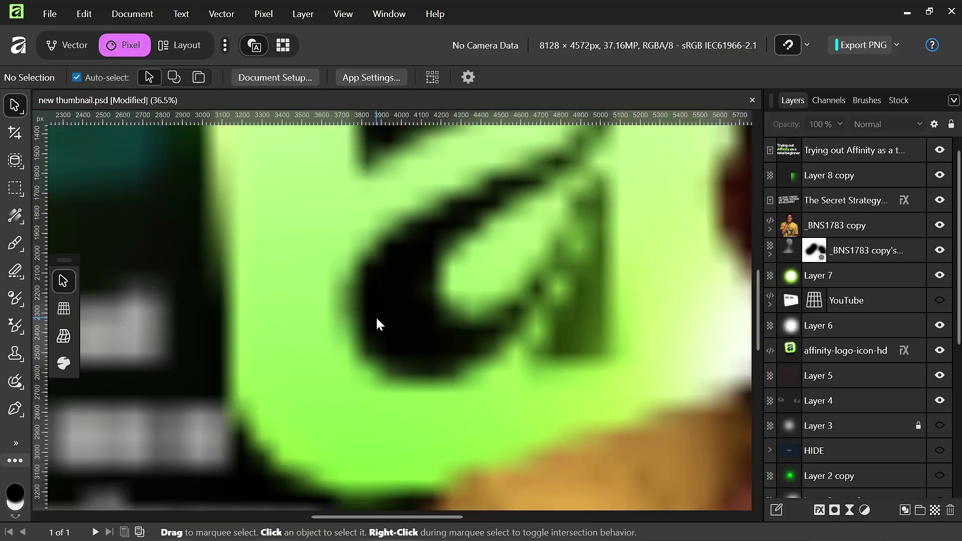
scroll(376, 317, "down", 3)
scroll(376, 316, "up", 6)
scroll(376, 316, "down", 8)
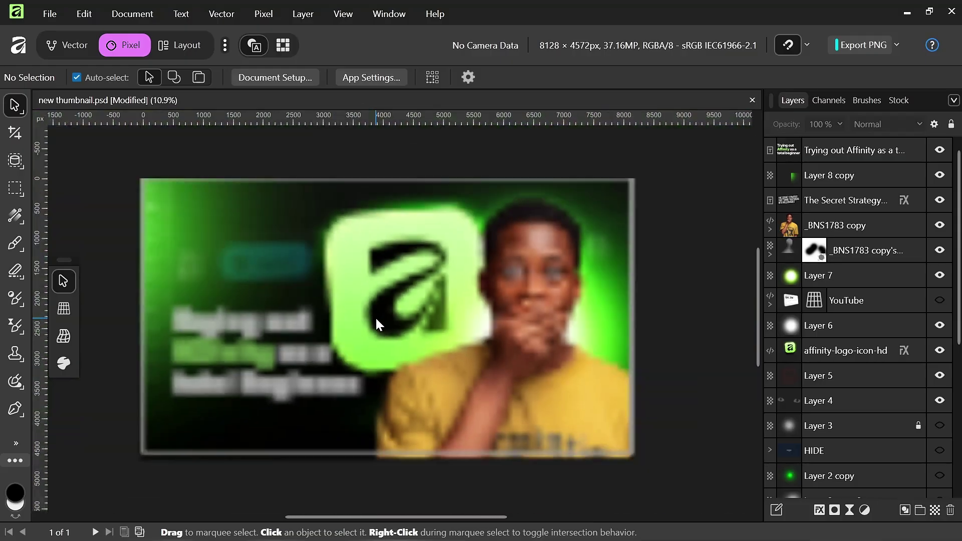
left_click(712, 390)
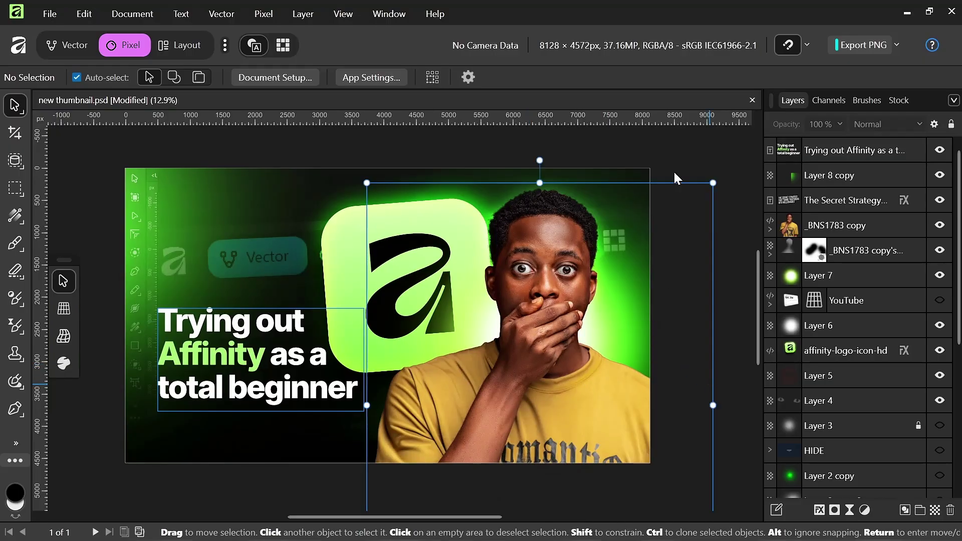
left_click(681, 154)
left_click(549, 258)
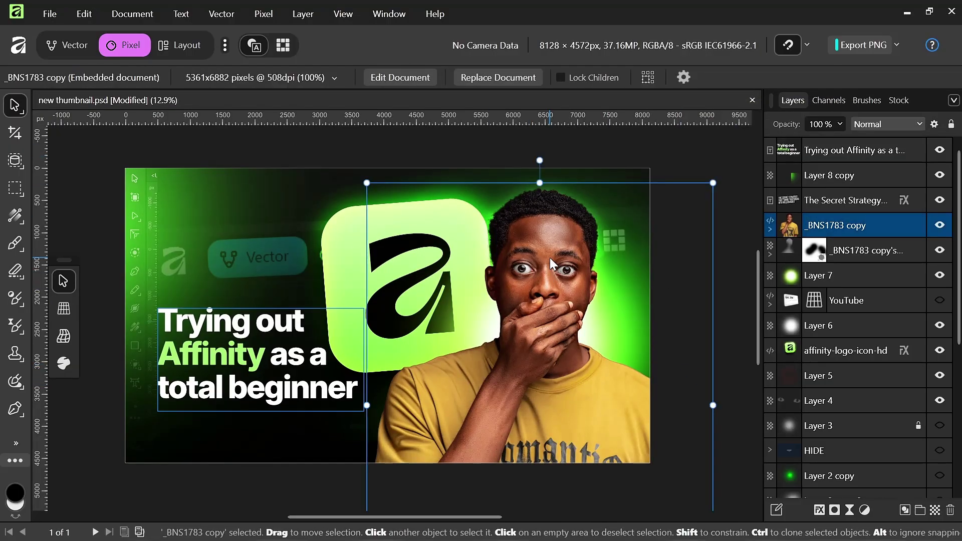
mouse_move(549, 257)
left_mouse_down()
mouse_move(541, 333)
mouse_move(549, 257)
left_mouse_up()
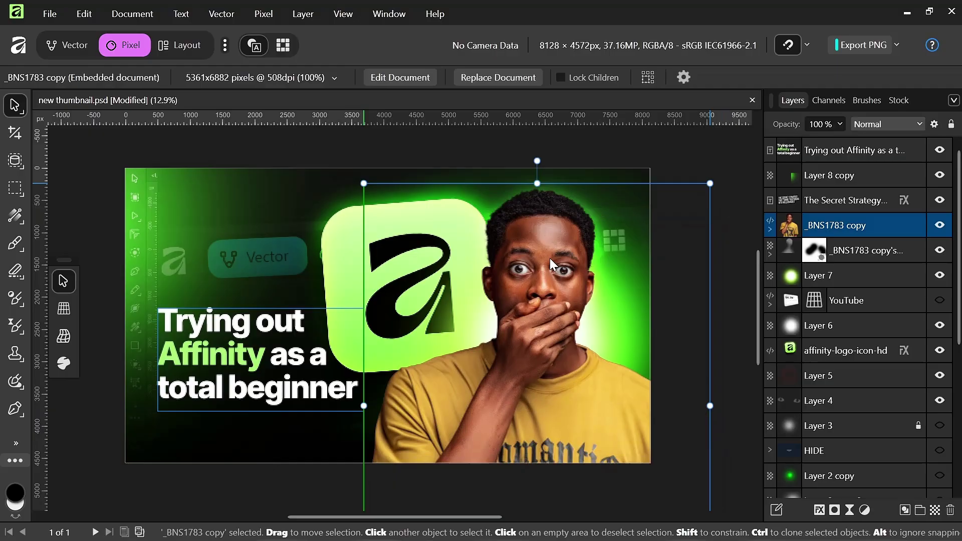
mouse_move(310, 538)
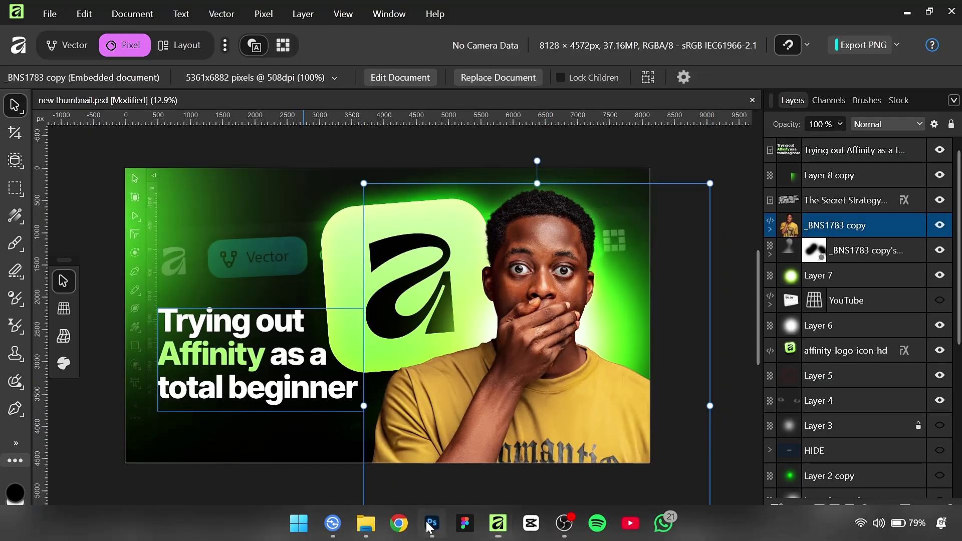
left_click(431, 524)
scroll(440, 248, "up", 2)
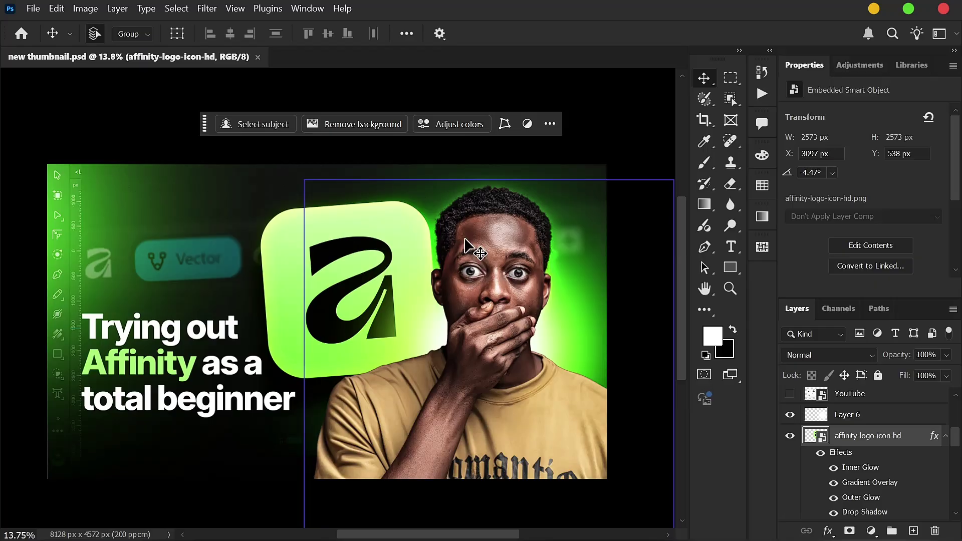
scroll(468, 243, "down", 1)
scroll(482, 255, "up", 1)
left_click(494, 259)
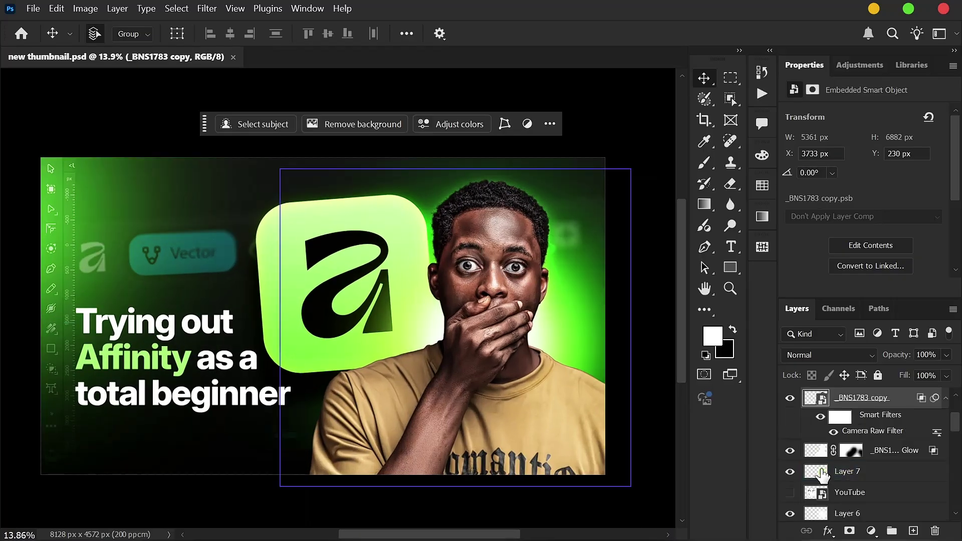
left_click(823, 425)
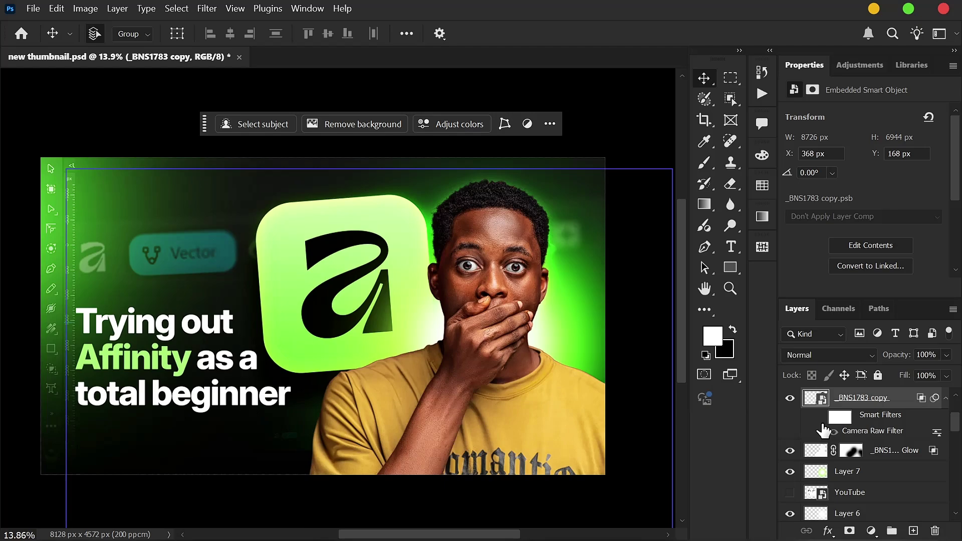
left_click(821, 421)
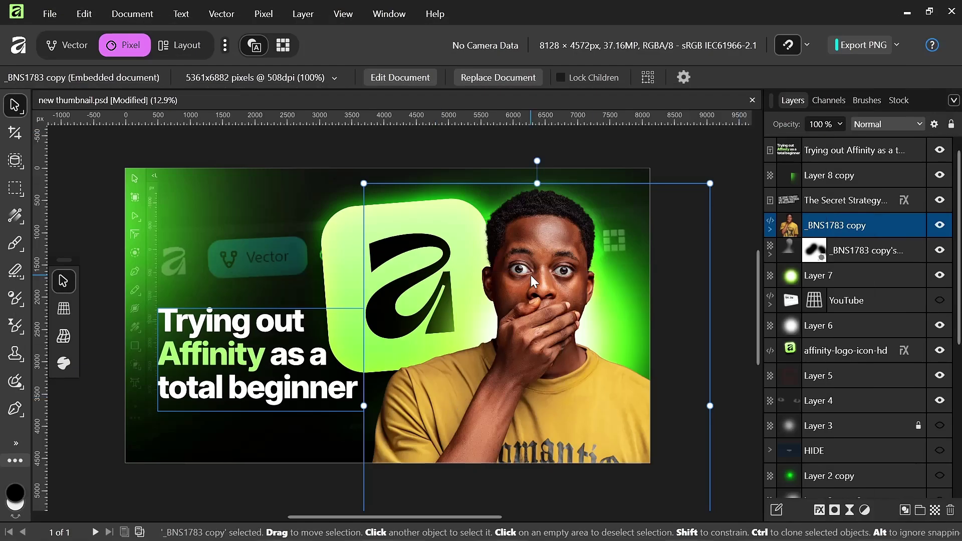
scroll(531, 276, "up", 5)
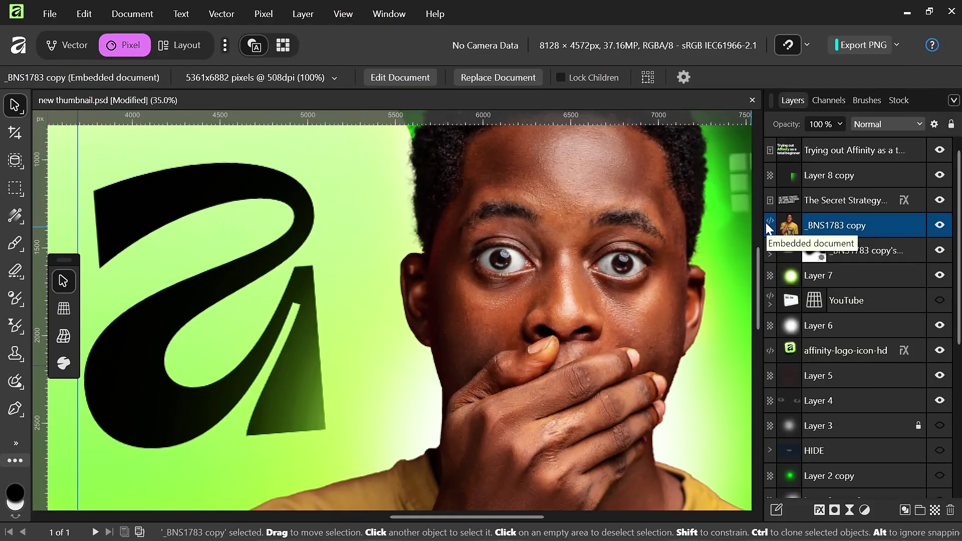
scroll(501, 321, "down", 7)
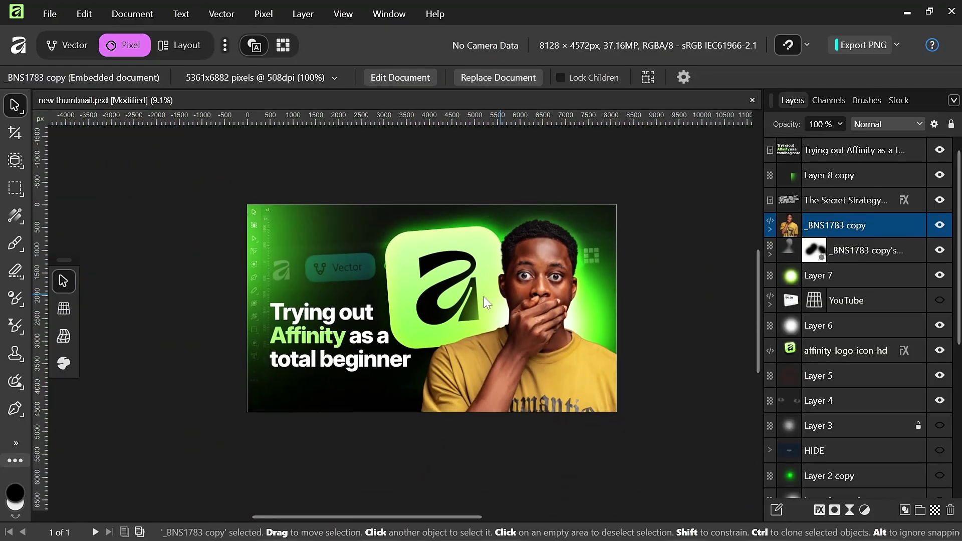
scroll(516, 264, "up", 3)
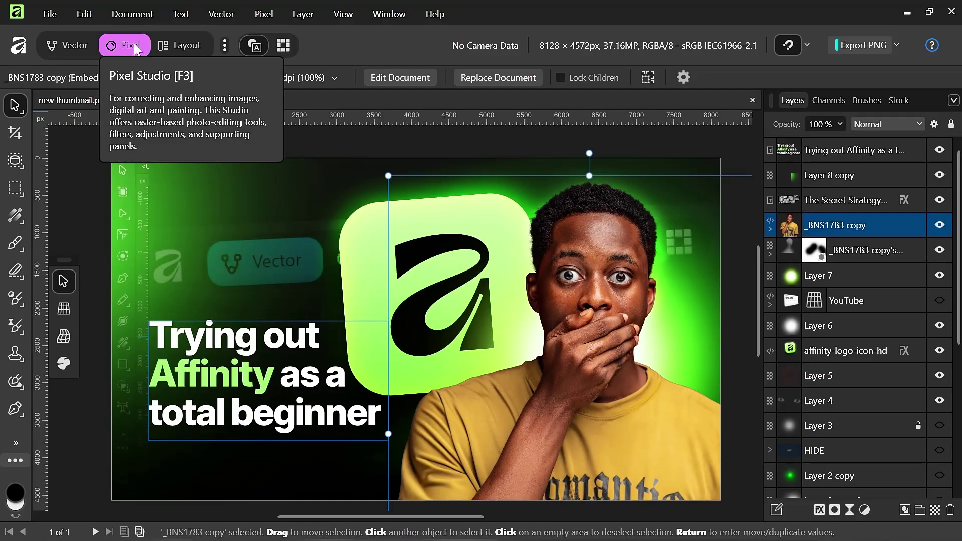
left_click(311, 14)
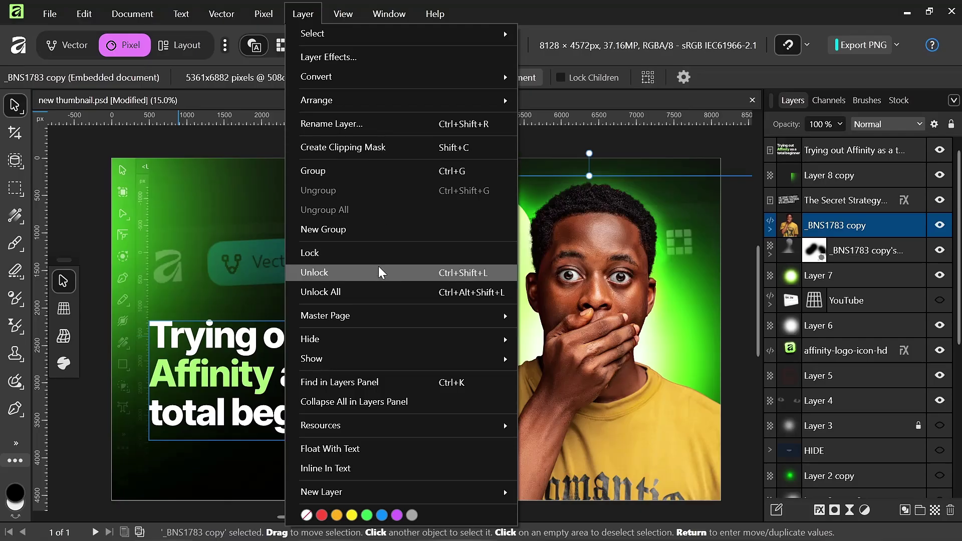
left_click(633, 138)
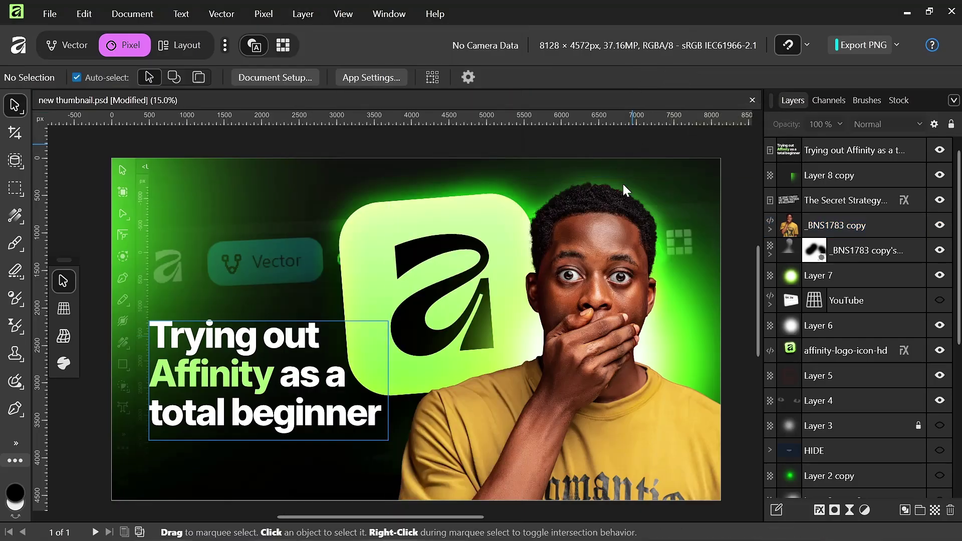
mouse_move(611, 281)
left_mouse_down()
mouse_move(601, 287)
mouse_move(612, 284)
left_mouse_up()
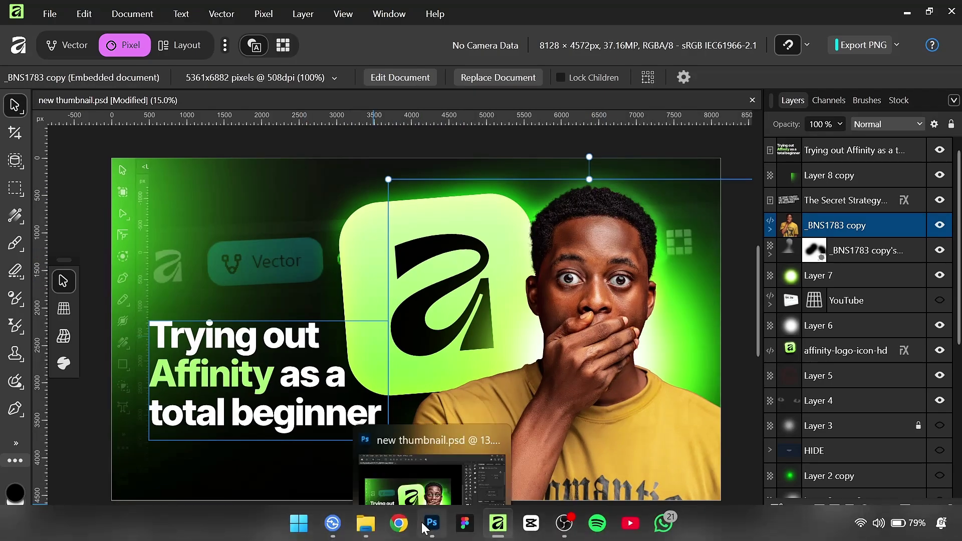
left_click(423, 527)
mouse_move(487, 262)
left_mouse_down()
mouse_move(441, 263)
mouse_move(492, 282)
mouse_move(485, 262)
left_mouse_up()
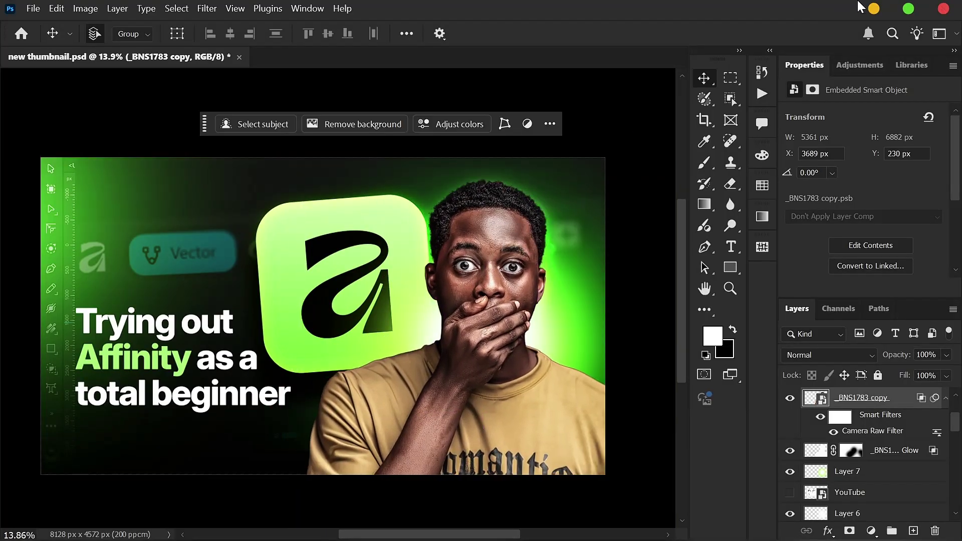
left_click(874, 12)
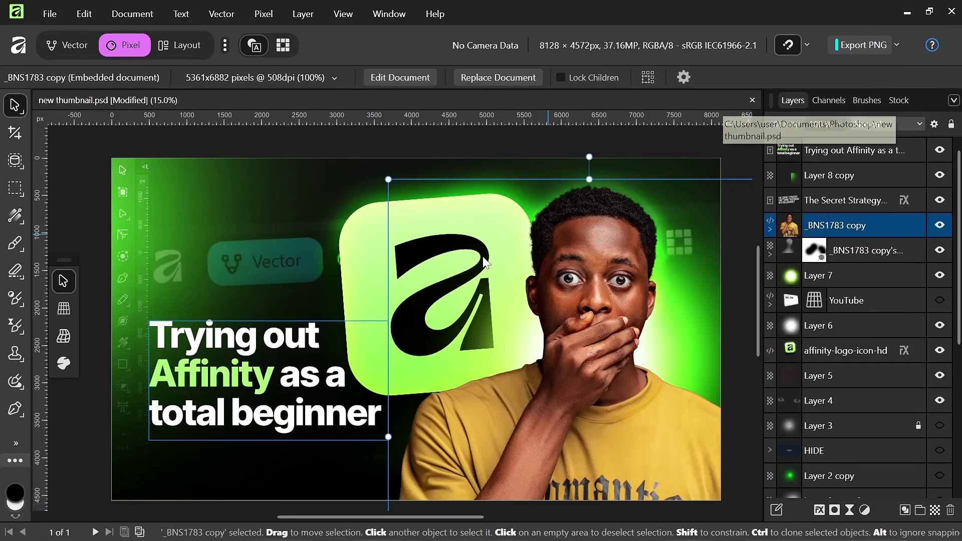
Edit the headline text and apply Italic to the word 'Affinity' only, then exit editing
left_click(290, 359)
left_click_drag(290, 359, 147, 381)
double_click(281, 368)
scroll(281, 368, "up", 4)
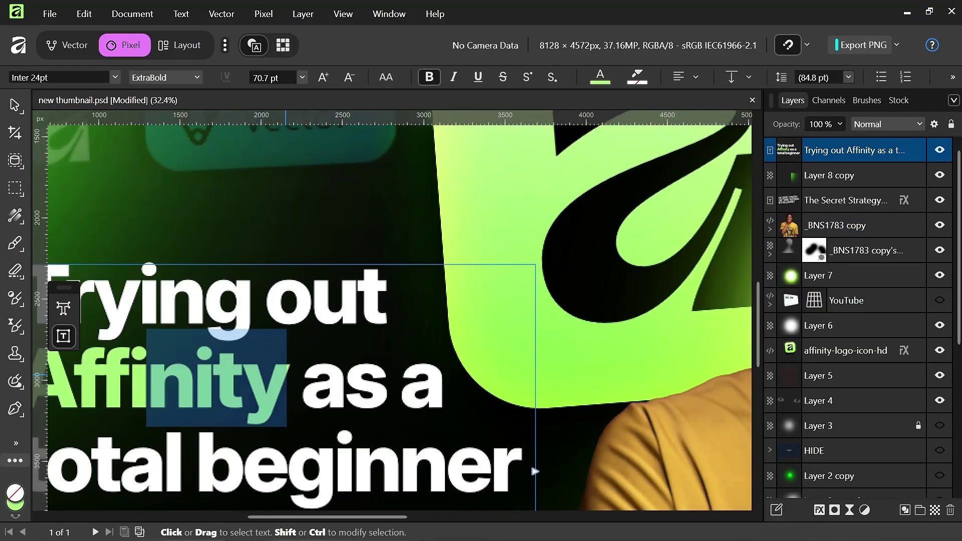
scroll(315, 367, "down", 2)
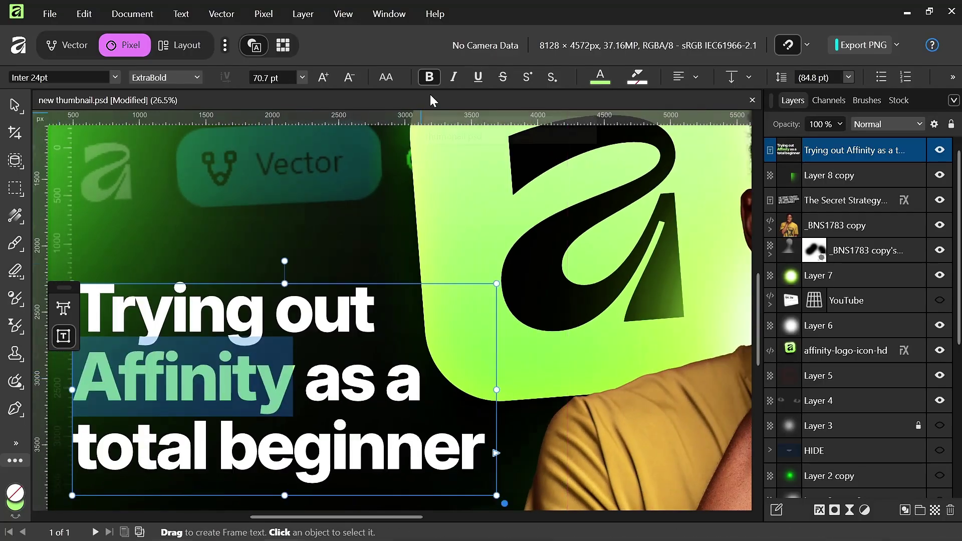
left_click(454, 78)
scroll(272, 388, "down", 2)
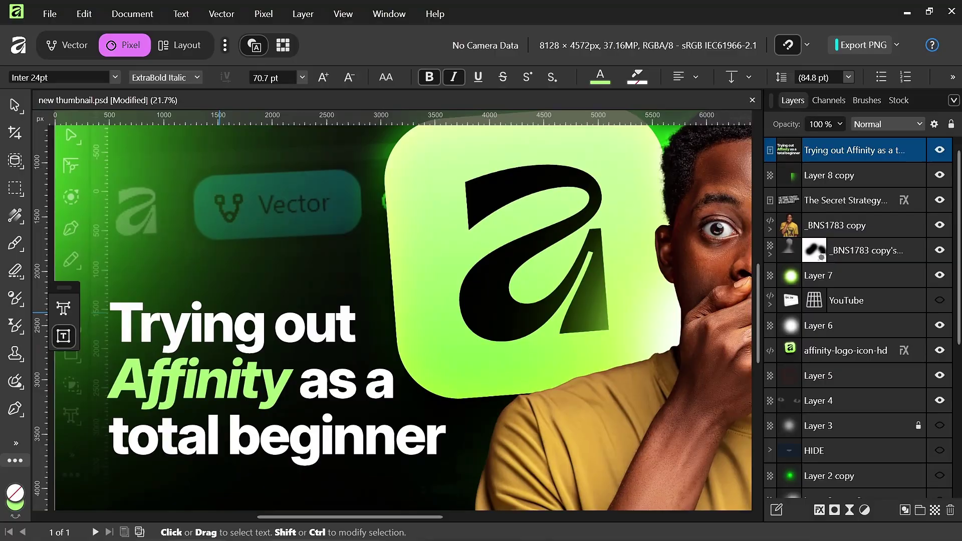
key("Escape")
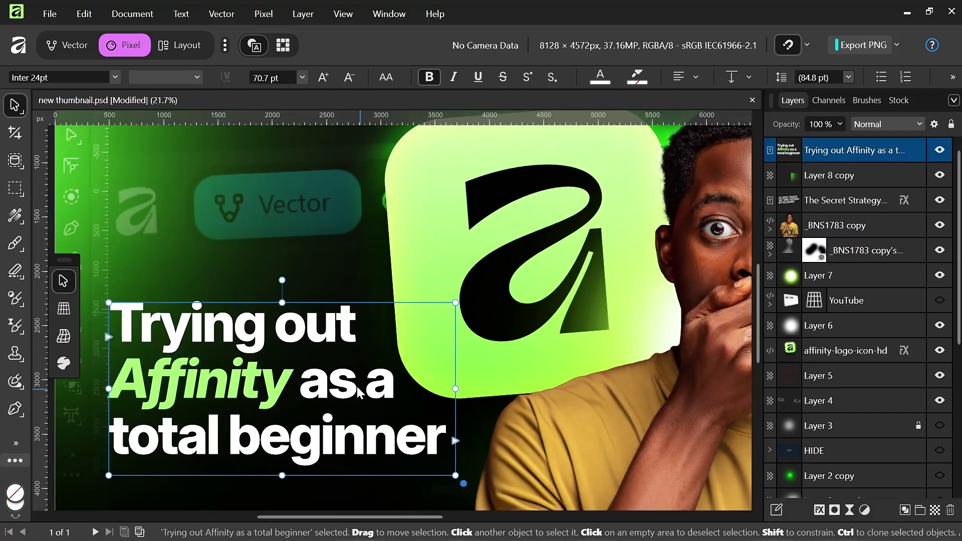
Add a Gaussian Blur layer effect to the headline, previewing 6 px then returning radius to 0 px
left_click(320, 7)
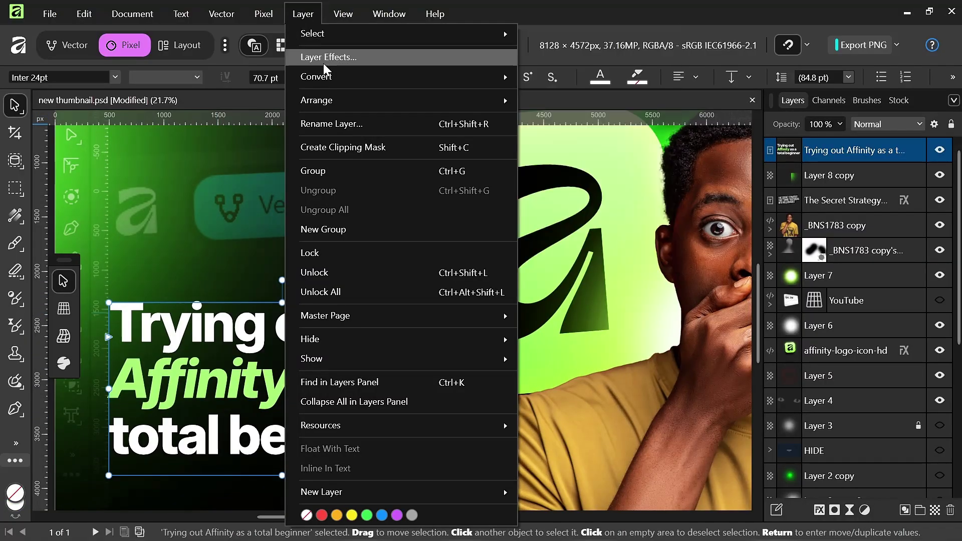
key("Escape")
left_click_drag(380, 62, 471, 89)
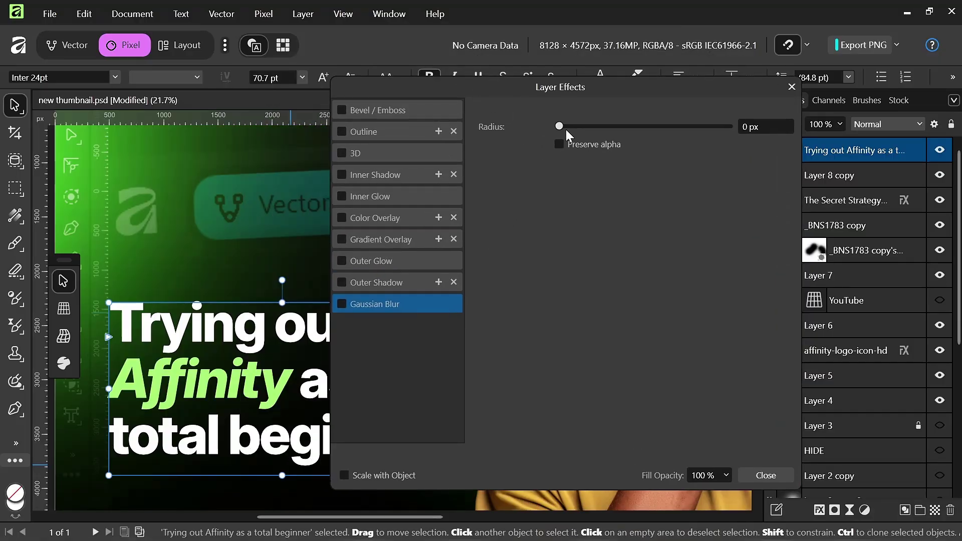
left_click_drag(574, 129, 622, 128)
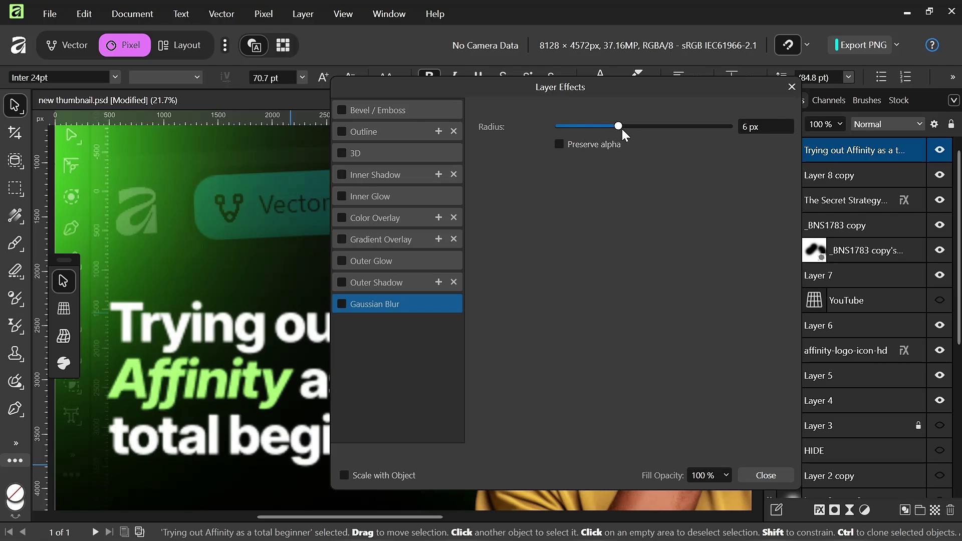
scroll(228, 404, "up", 1)
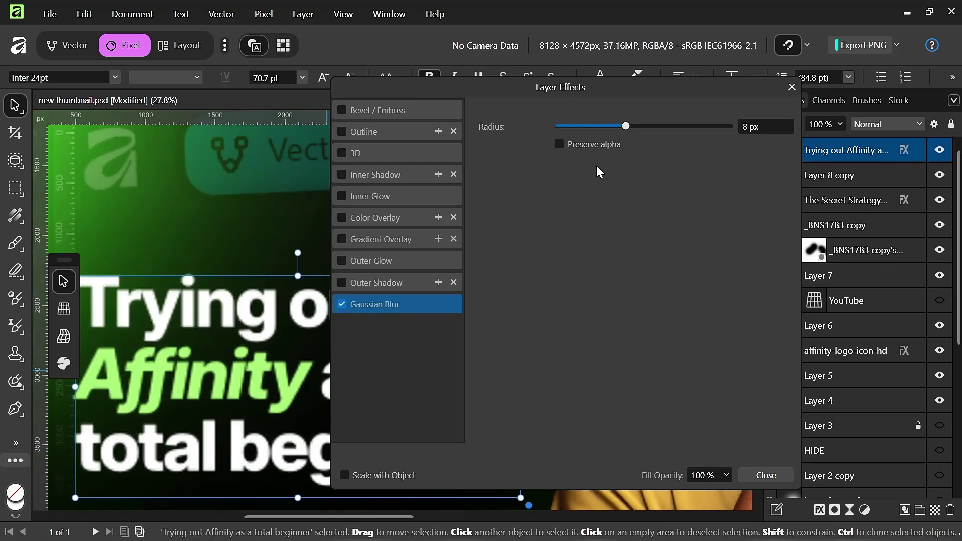
left_click_drag(626, 126, 531, 131)
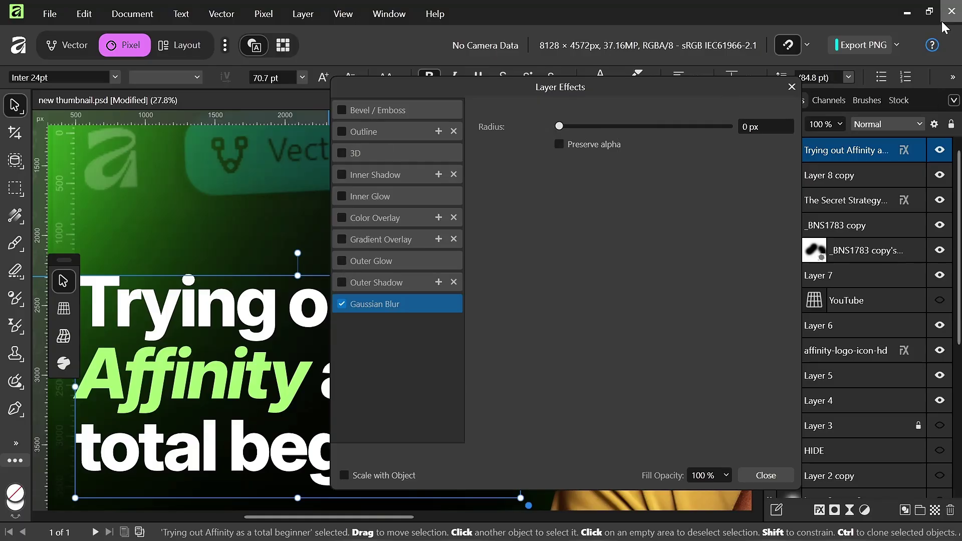
Close Layer Effects, nudge the affinity-logo-icon-hd tile slightly up and right, then deselect
left_click(792, 86)
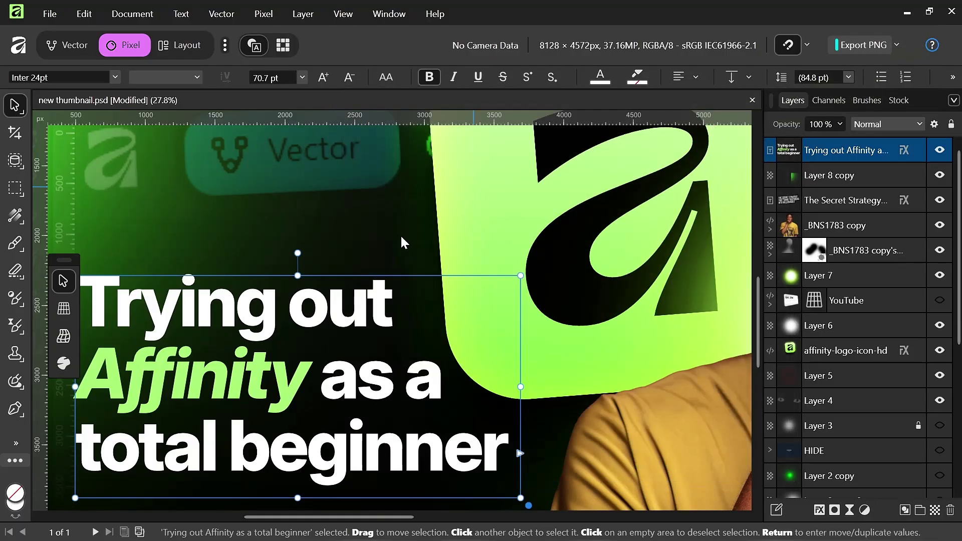
scroll(305, 343, "down", 4)
left_click(418, 281)
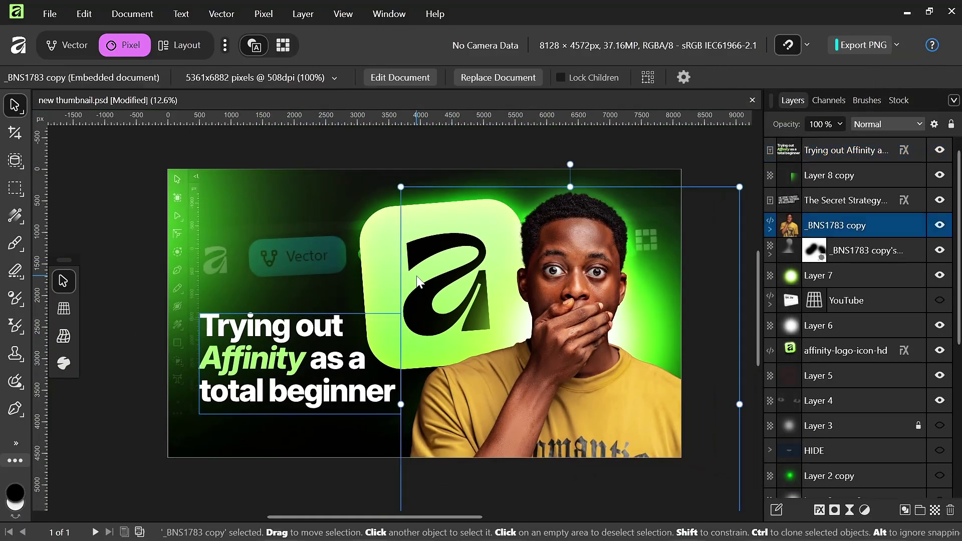
left_click(386, 275)
scroll(454, 310, "up", 2)
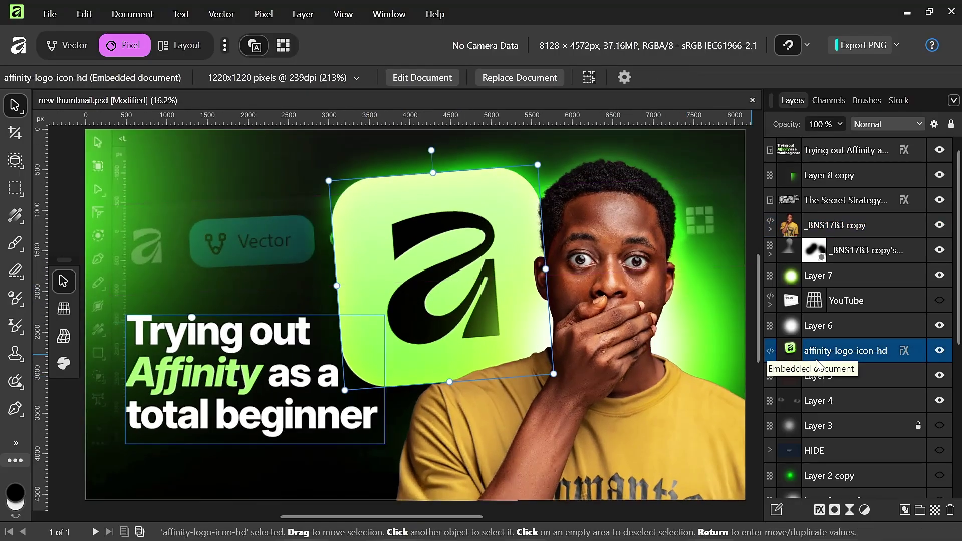
left_click_drag(417, 273, 431, 287)
scroll(441, 306, "down", 3)
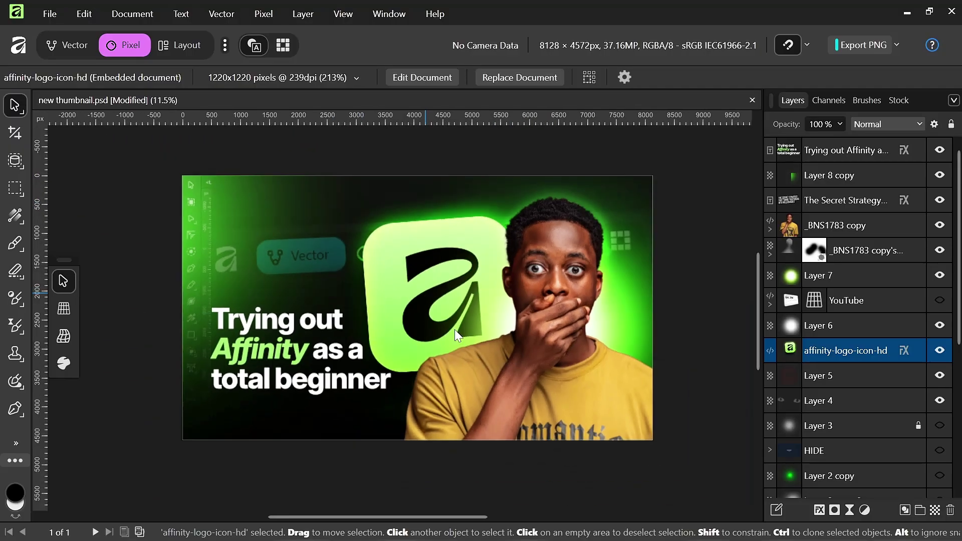
left_click(711, 434)
scroll(630, 293, "up", 2)
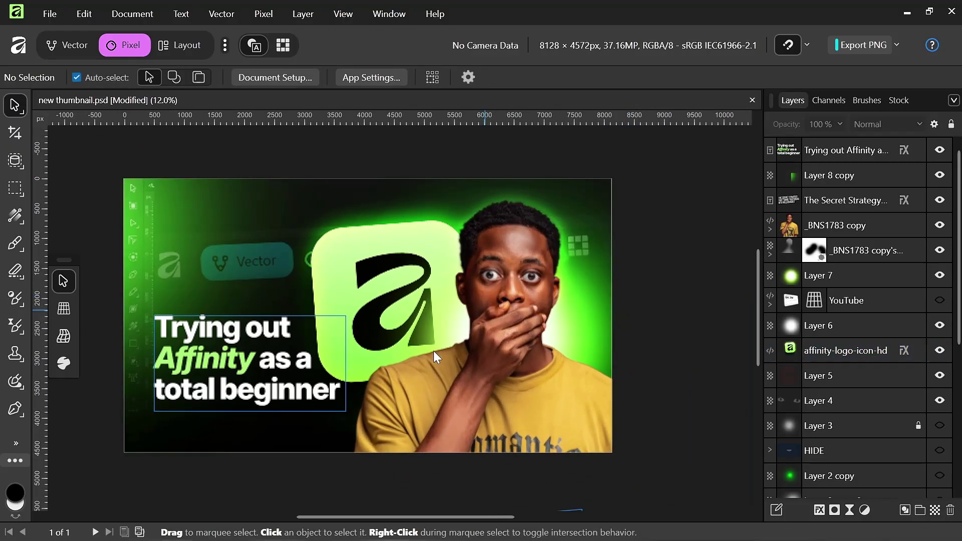
scroll(481, 432, "down", 3)
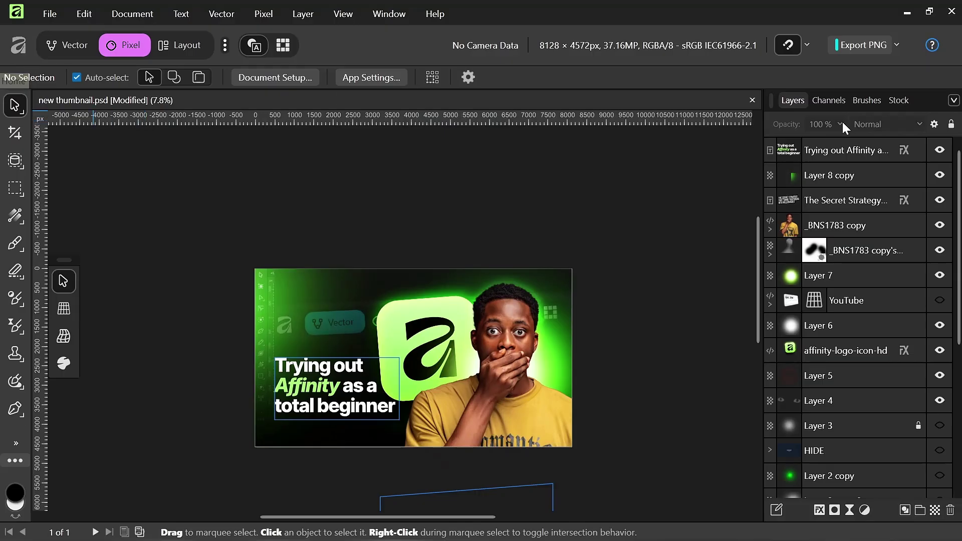
Open otissimo logo.ai from a Documents subfolder, accepting the default PDF import options
key("ctrl+n")
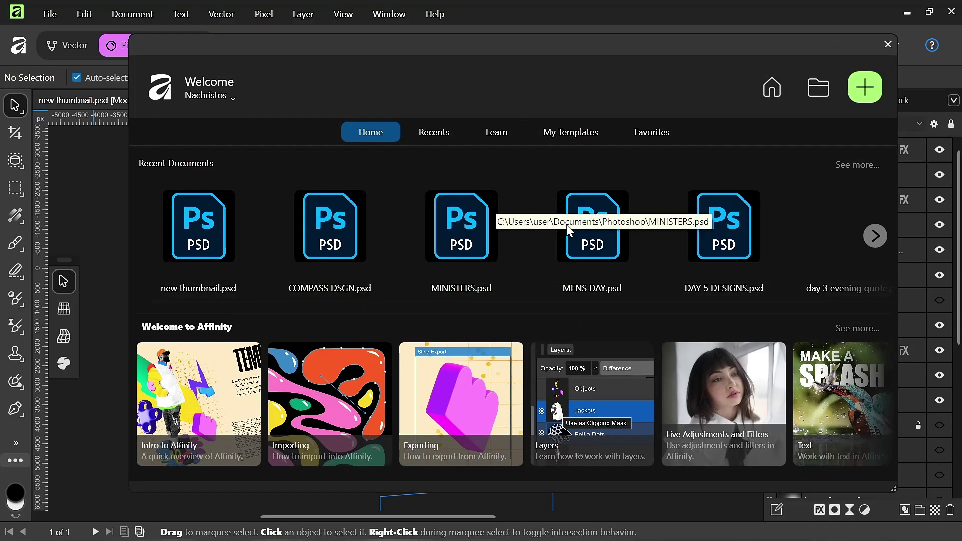
left_click(823, 90)
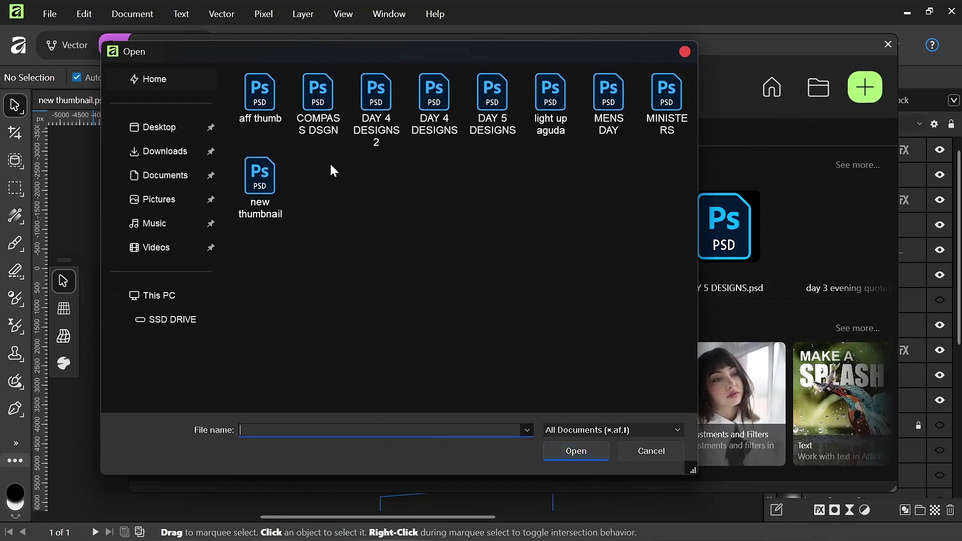
left_click(166, 175)
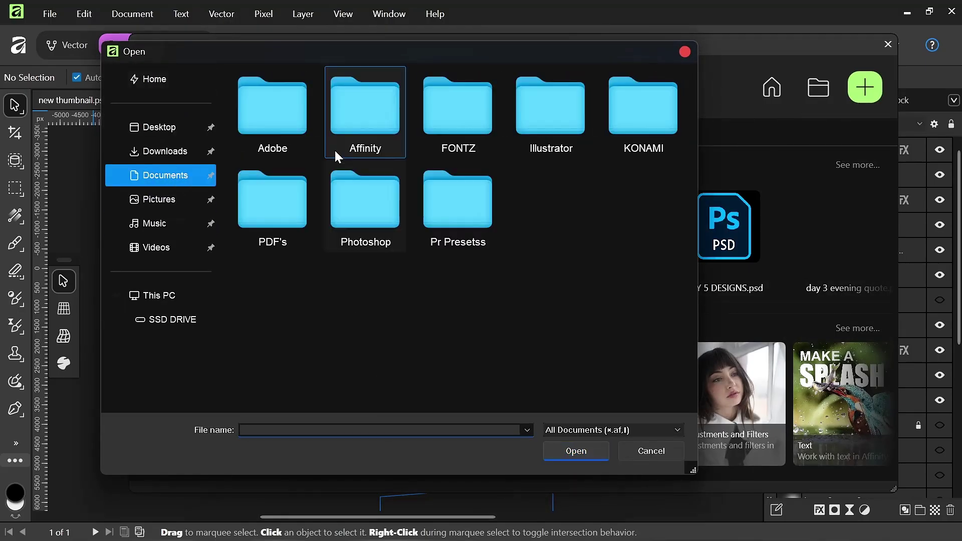
double_click(537, 128)
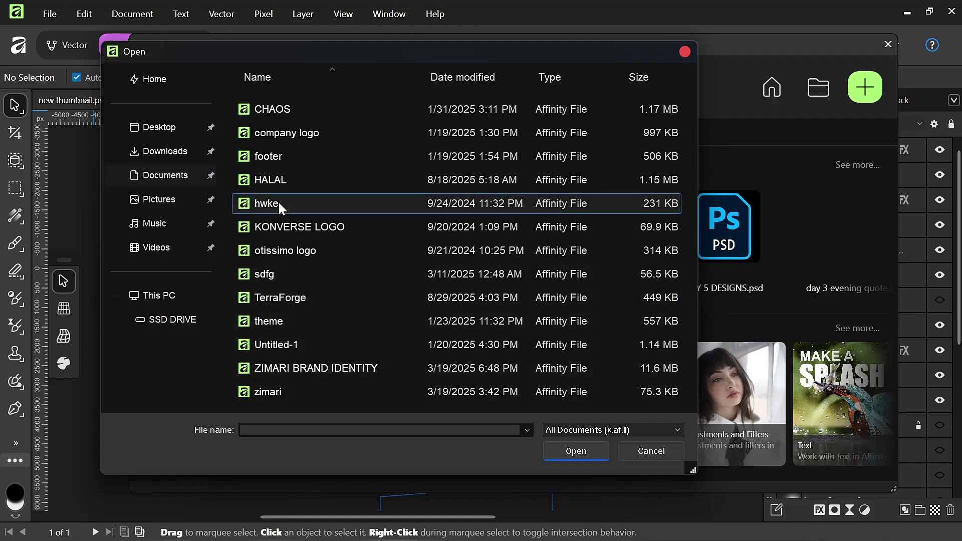
double_click(287, 251)
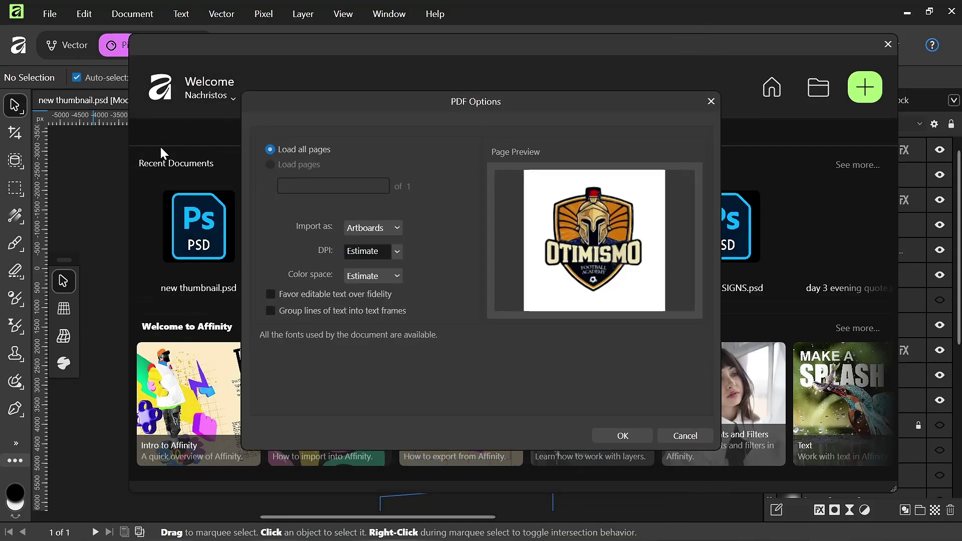
left_click(633, 440)
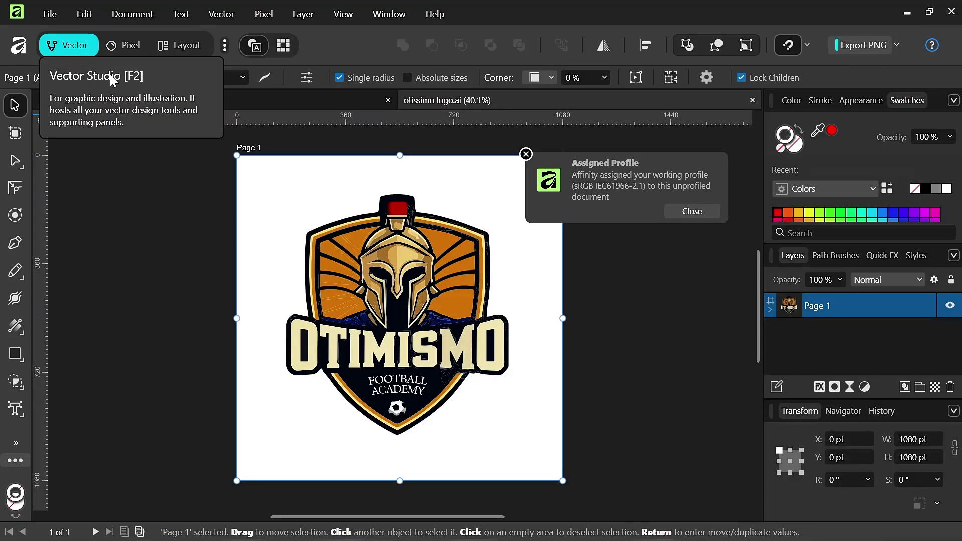
View the new thumbnail.psd tab, then return to otissimo logo.ai in the Vector persona
left_click(309, 106)
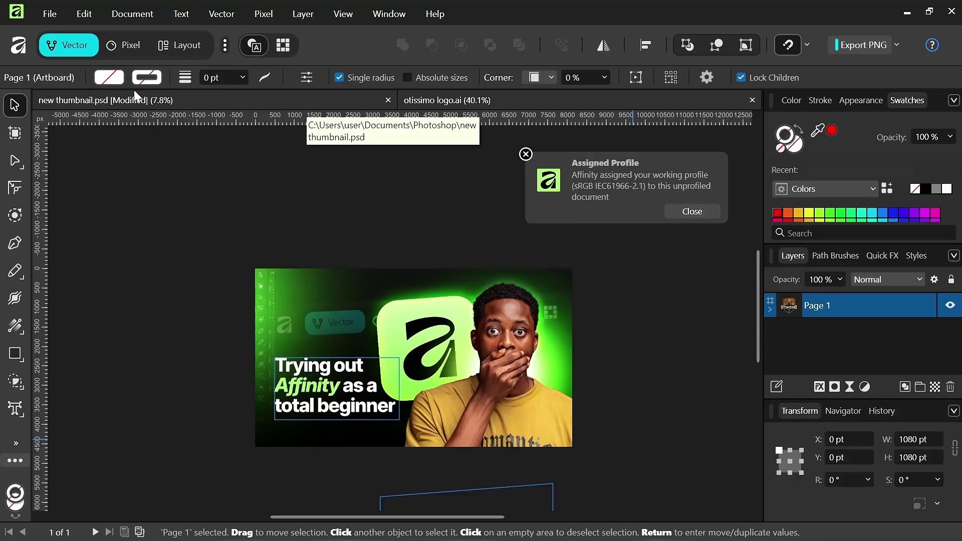
left_click(125, 46)
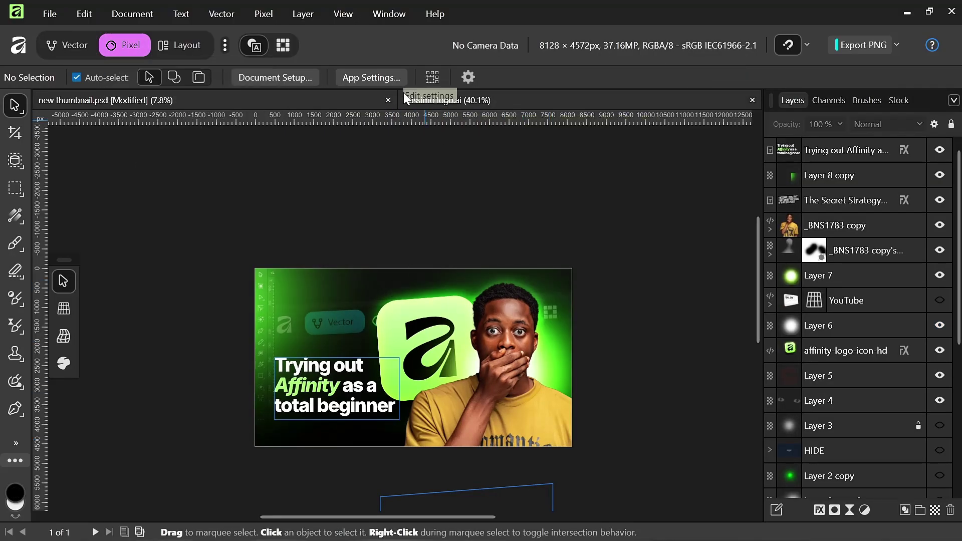
left_click(410, 105)
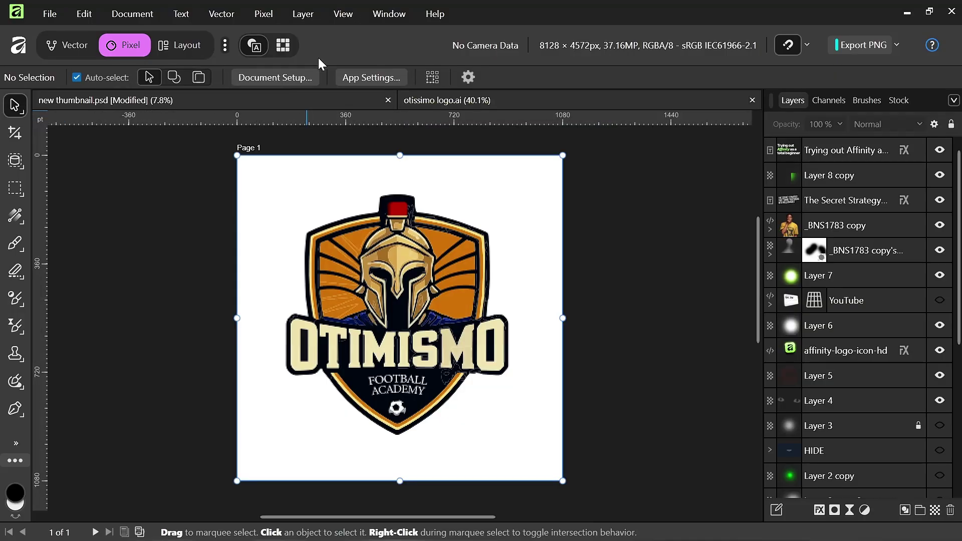
left_click(69, 45)
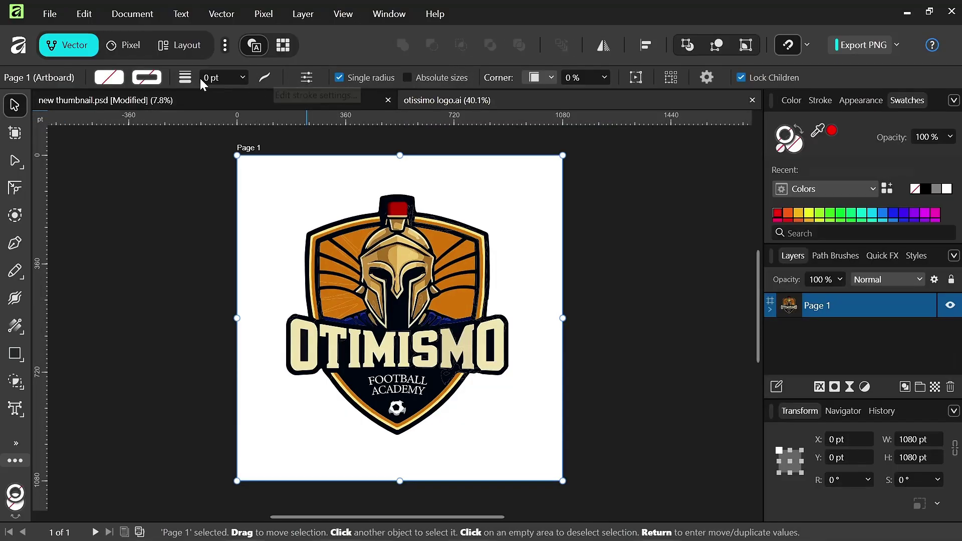
Pull a small outline piece and the inner U-shaped part of the O out of place
left_click(134, 257)
scroll(392, 387, "up", 6)
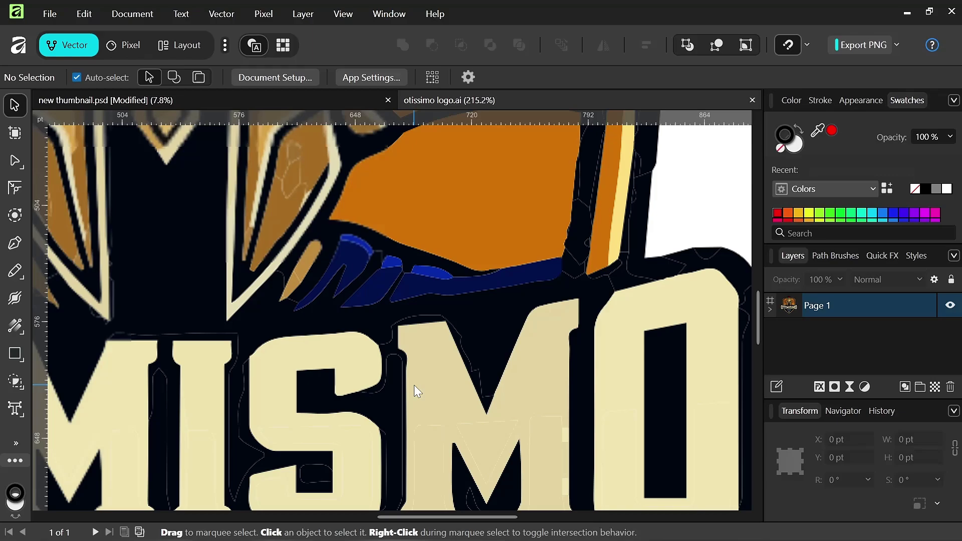
scroll(414, 385, "up", 4)
scroll(423, 357, "down", 2)
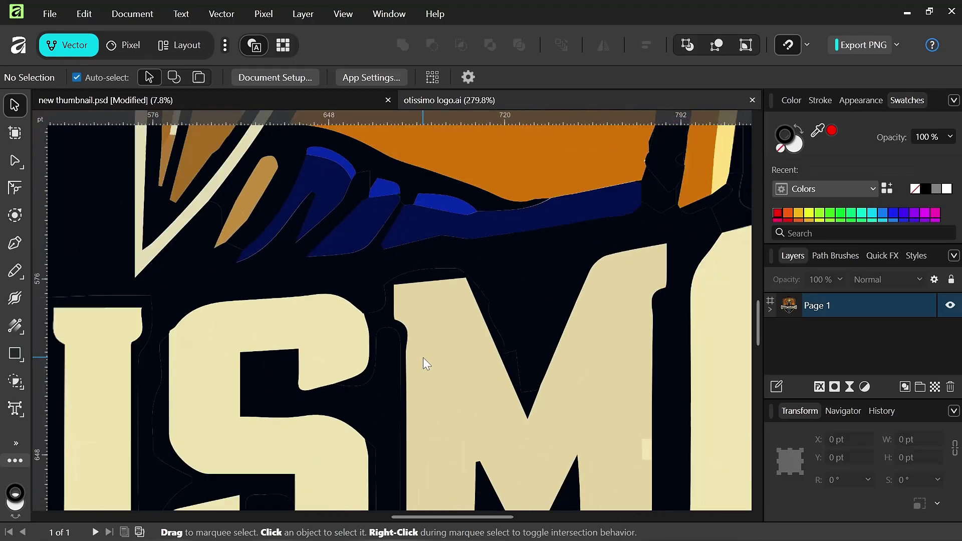
scroll(423, 357, "down", 2)
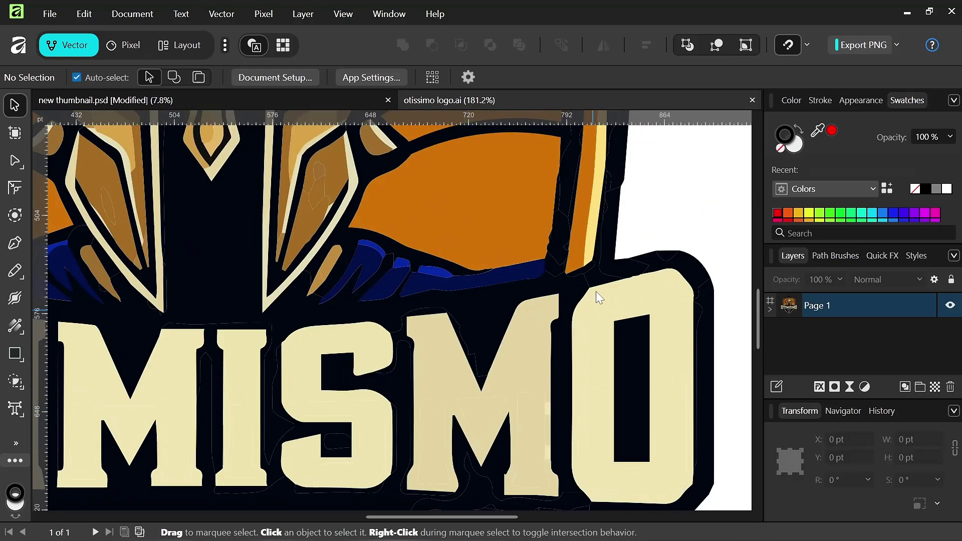
scroll(525, 233, "up", 2)
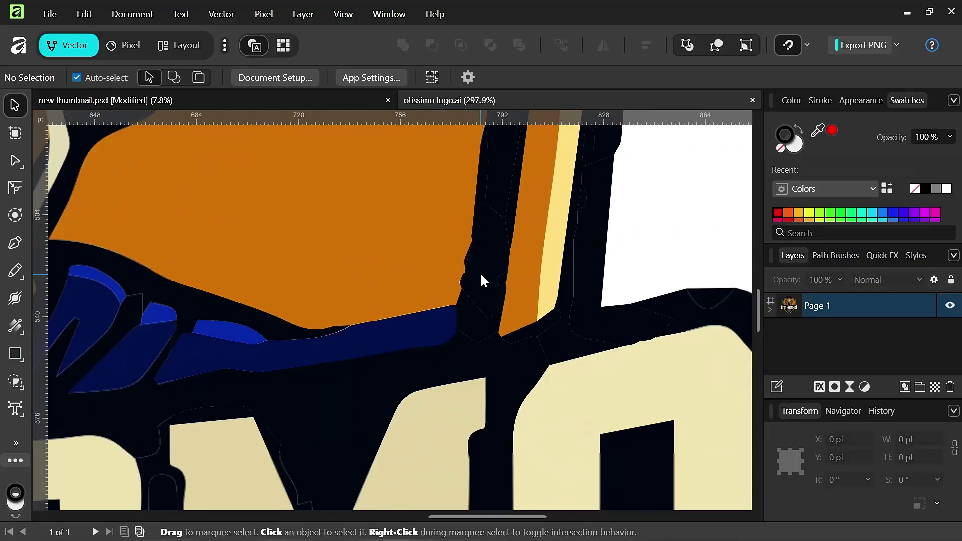
scroll(481, 278, "down", 3)
left_click(489, 260)
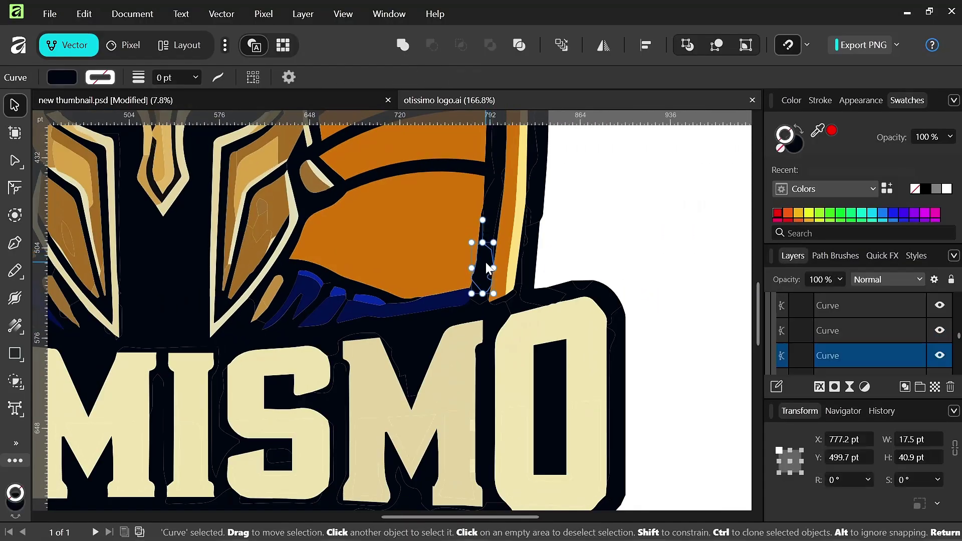
left_click_drag(487, 264, 594, 243)
left_click(561, 315)
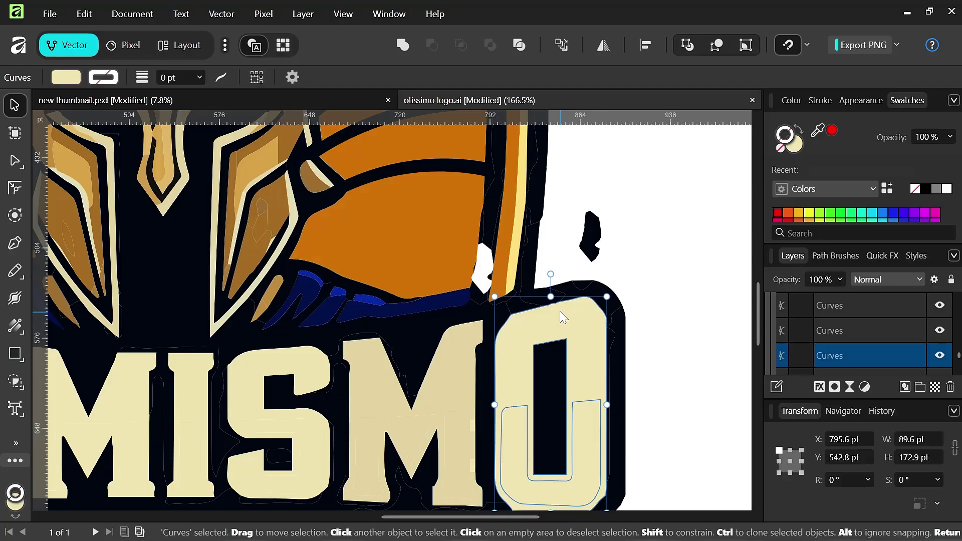
scroll(564, 317, "down", 5)
left_click(574, 395)
left_click_drag(575, 399, 629, 441)
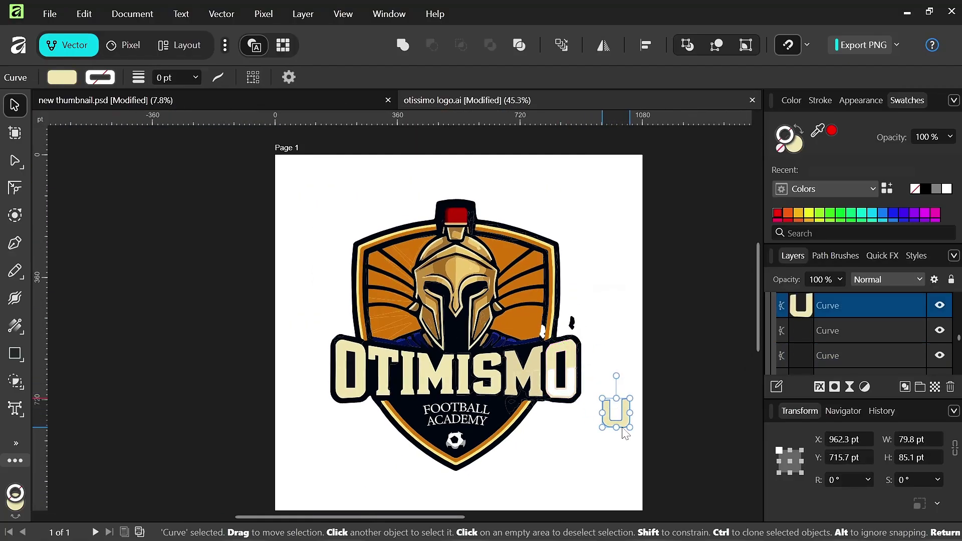
Drag pieces of the M and I, a black outline section and an orange shield shape away
left_click(515, 387)
scroll(515, 387, "up", 5)
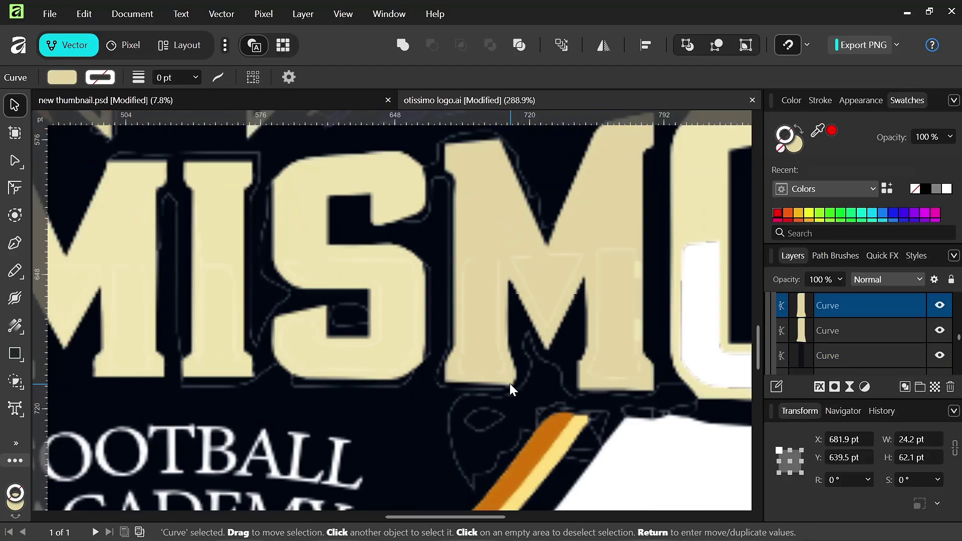
scroll(479, 305, "down", 5)
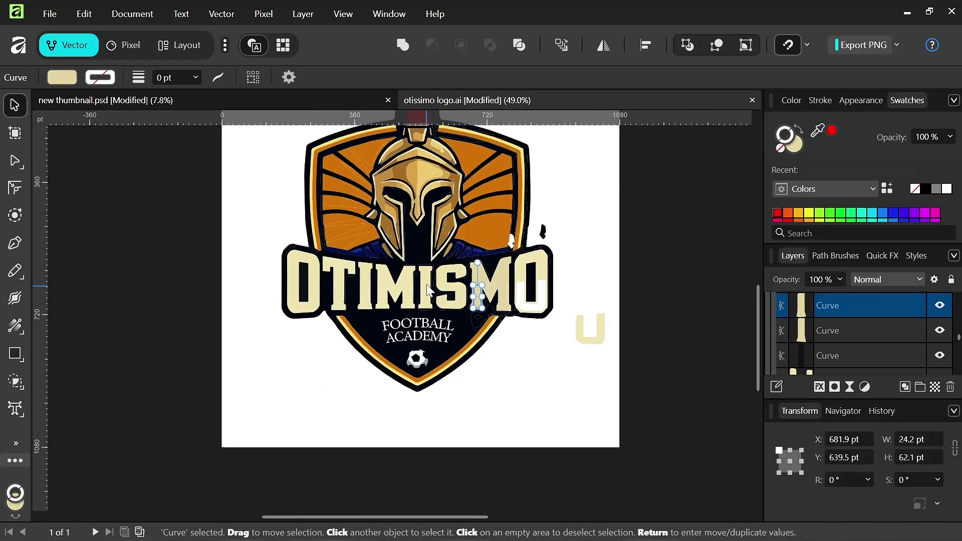
left_click(410, 301)
left_click_drag(503, 436, 361, 416)
left_click(435, 337)
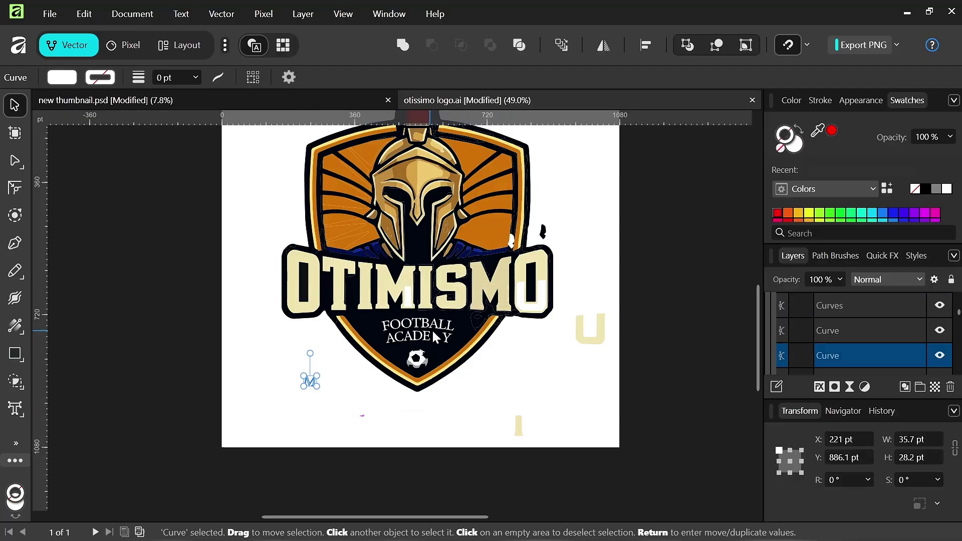
left_click_drag(297, 266, 306, 401)
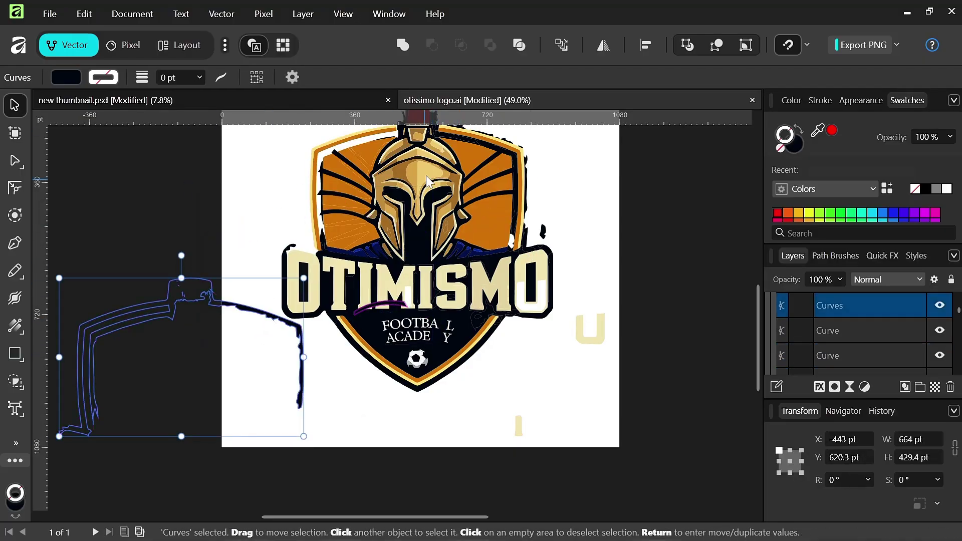
left_click(346, 323)
key("ctrl+v")
scroll(426, 270, "down", 3)
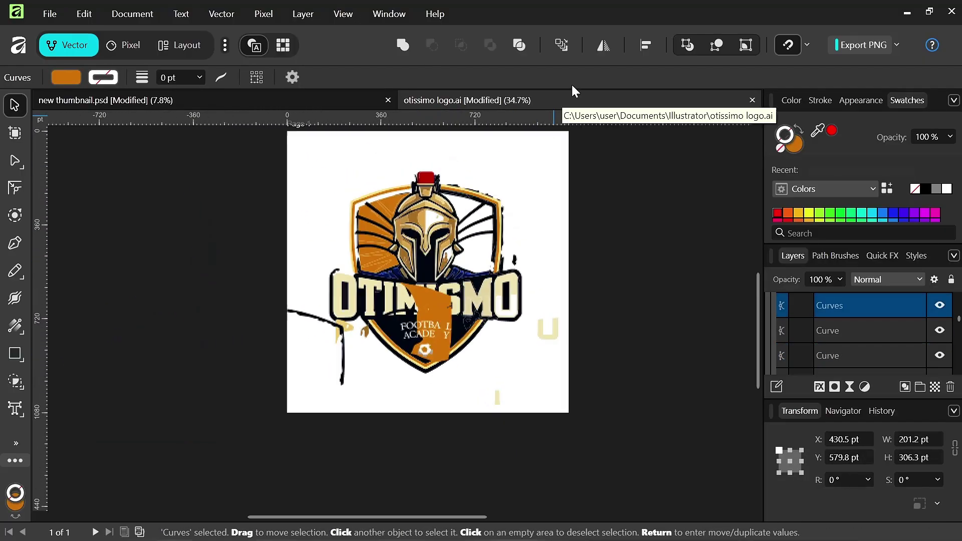
Close otissimo logo.ai without saving, then reposition The Secret Strategy text in the thumbnail
left_click(753, 100)
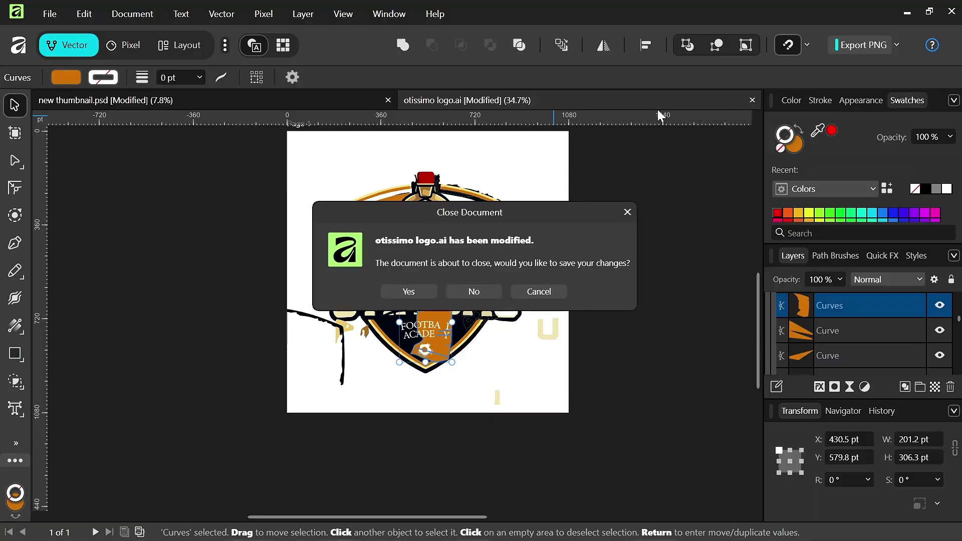
left_click(459, 287)
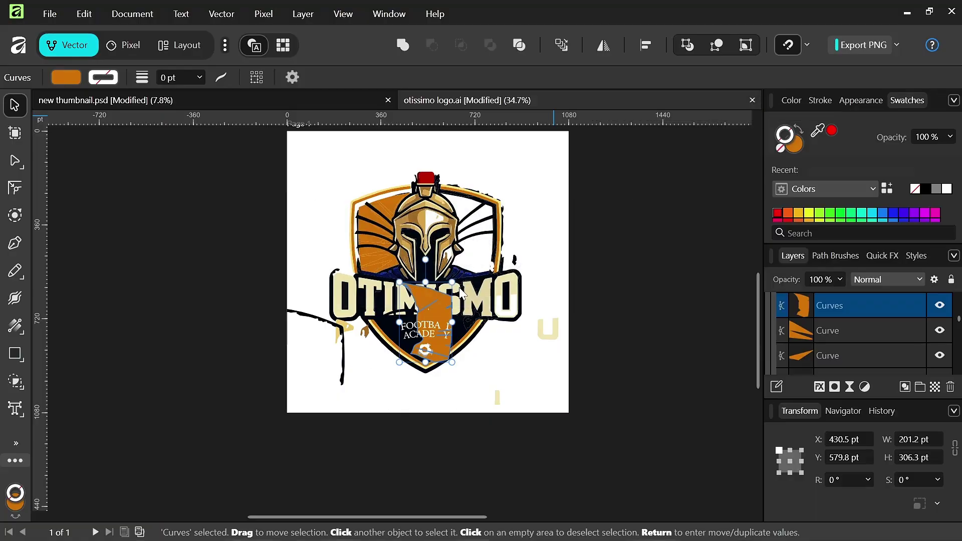
scroll(455, 261, "down", 2)
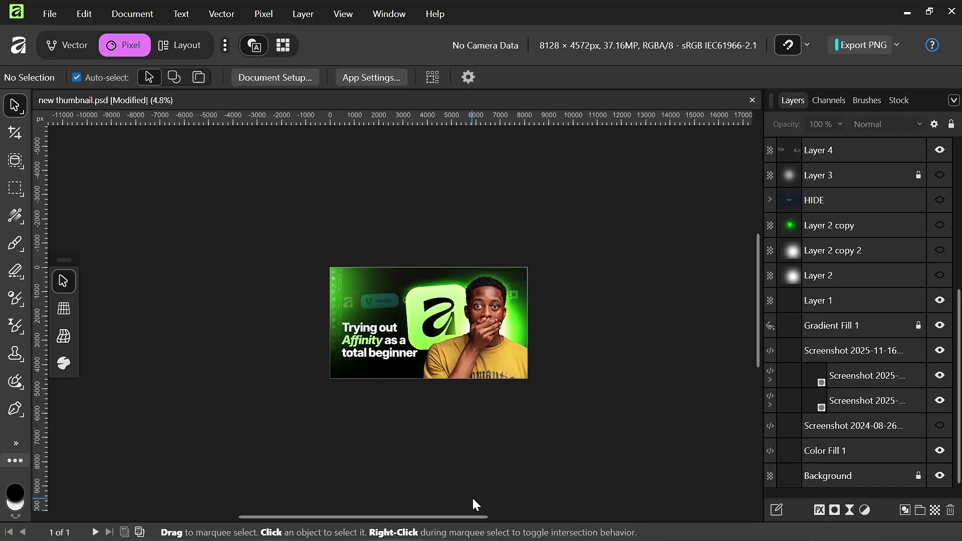
left_click(453, 434)
left_click_drag(460, 433, 452, 337)
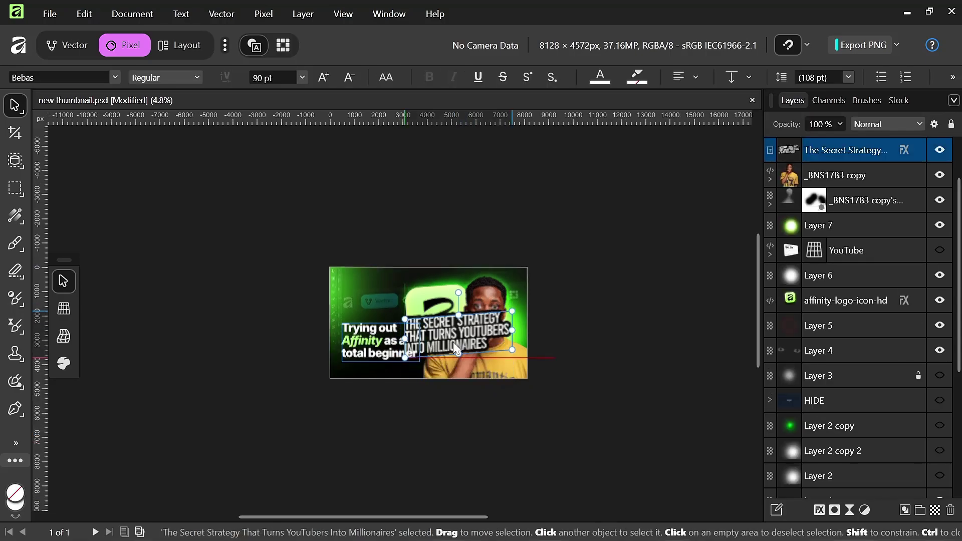
scroll(454, 342, "up", 6)
scroll(459, 314, "down", 4)
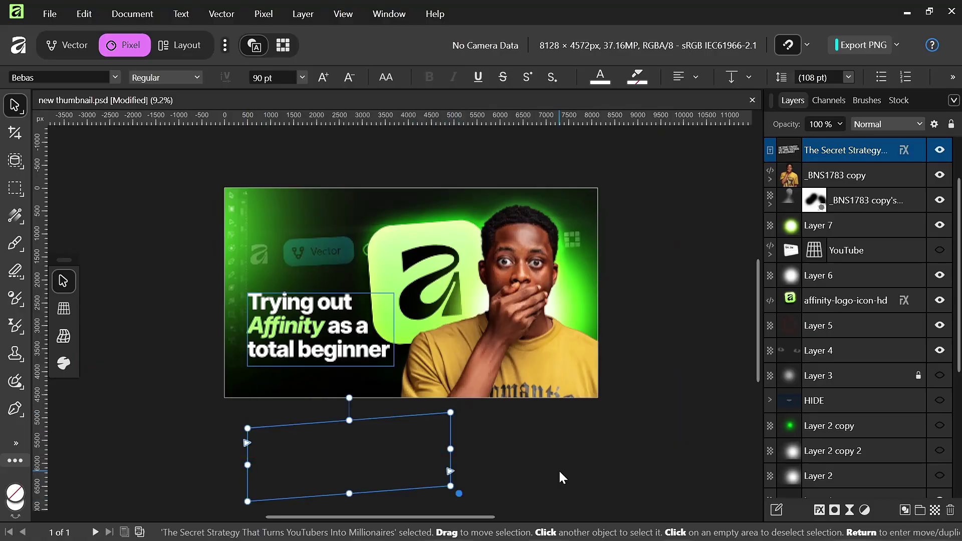
Add a Layer 8 copy layer at the top of the thumbnail and minimize Affinity
left_click(558, 470)
left_click(439, 150)
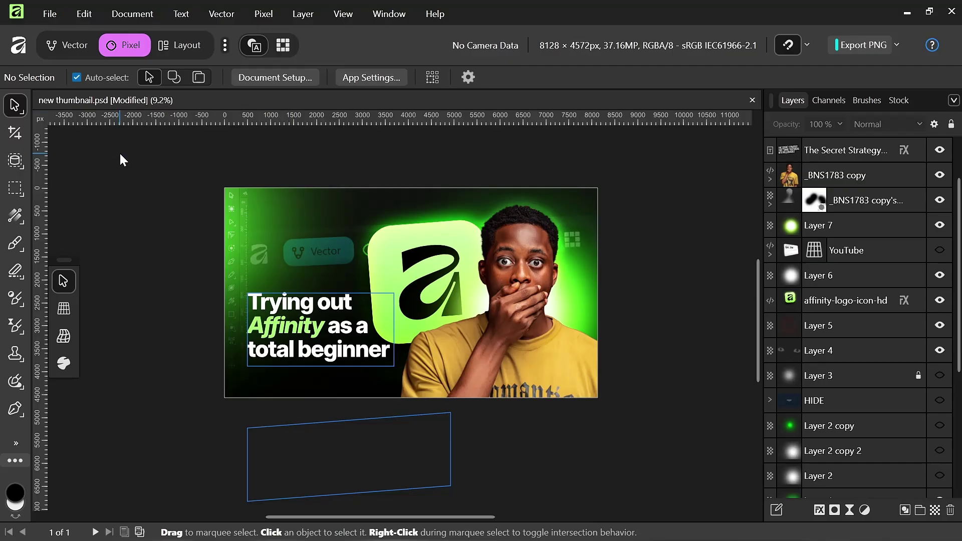
key("ctrl+v")
left_click(455, 149)
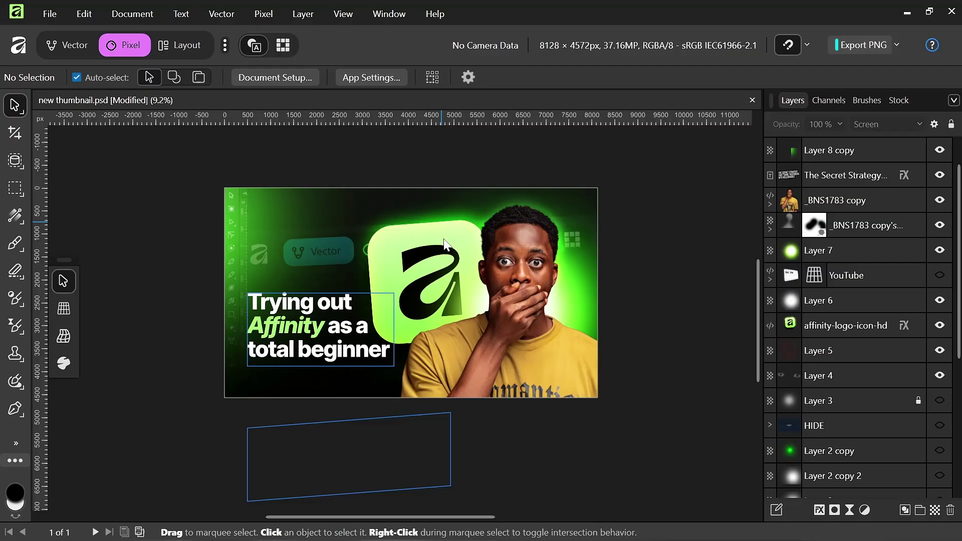
scroll(447, 258, "down", 3)
left_click(914, 14)
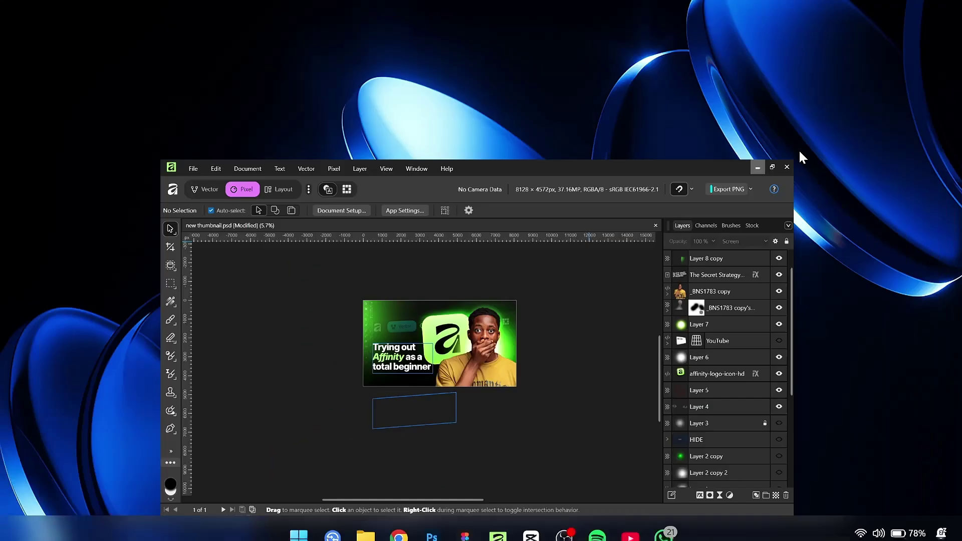